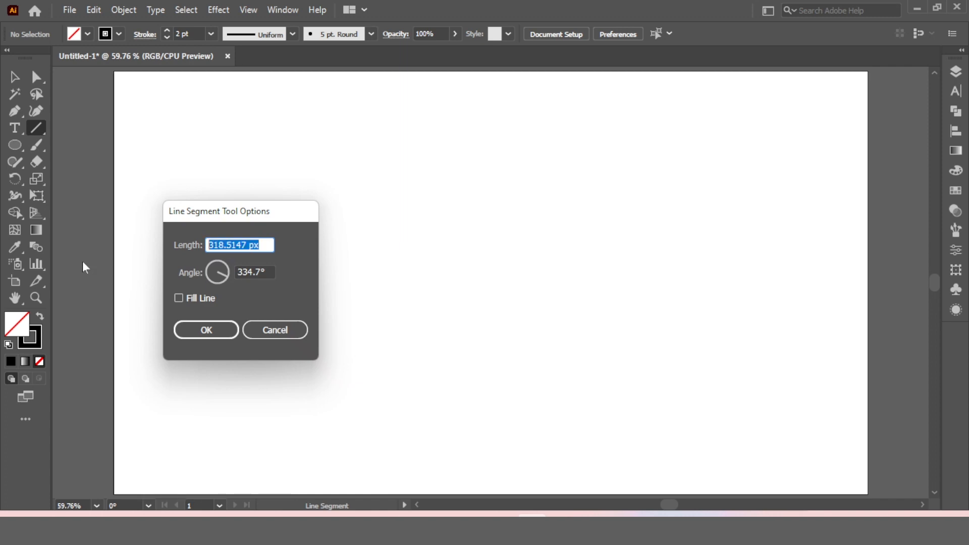
# Draw a vertical line 300 px long at a 90° angle
pyautogui.press('Tab')
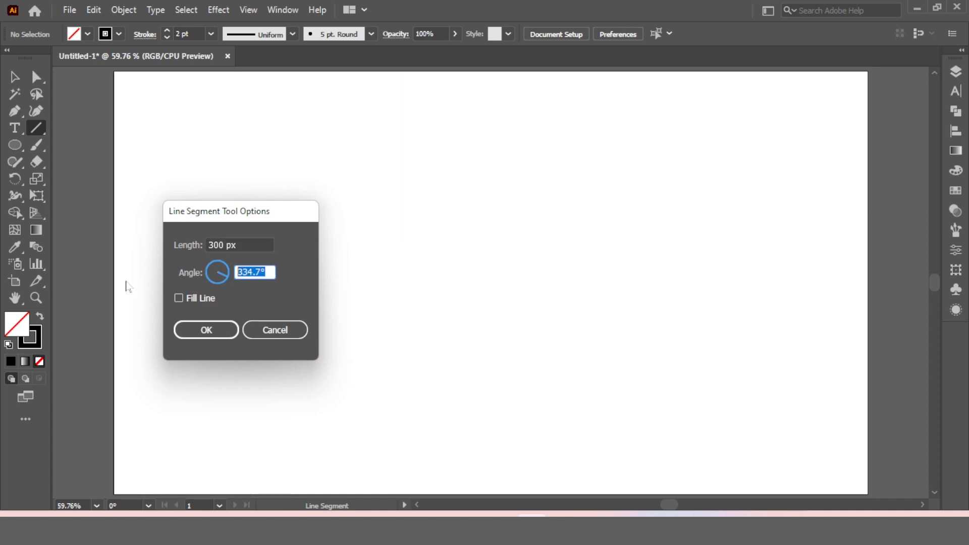
pyautogui.write('90')
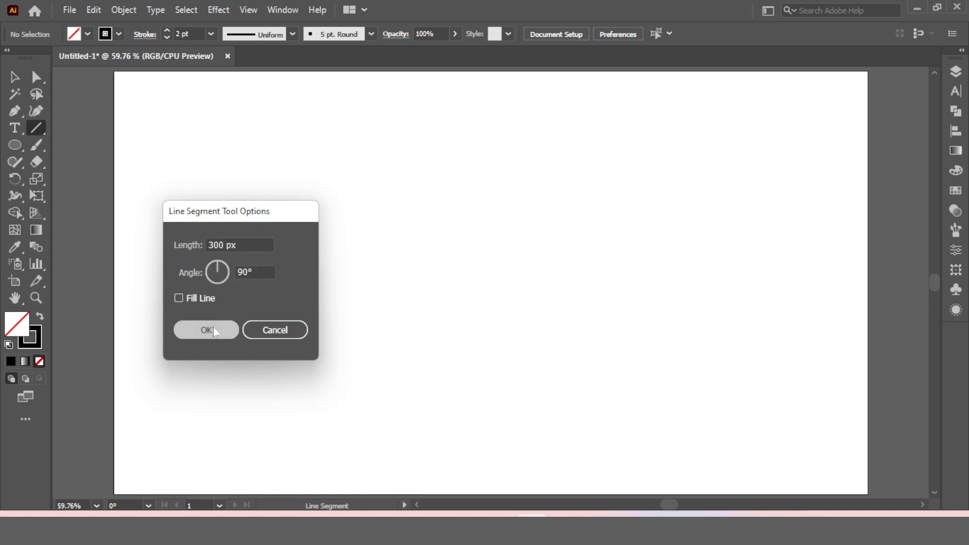
pyautogui.click(212, 328)
# Centre the line vertically on the artboard
pyautogui.press('v')
pyautogui.click(666, 33)
pyautogui.click(955, 131)
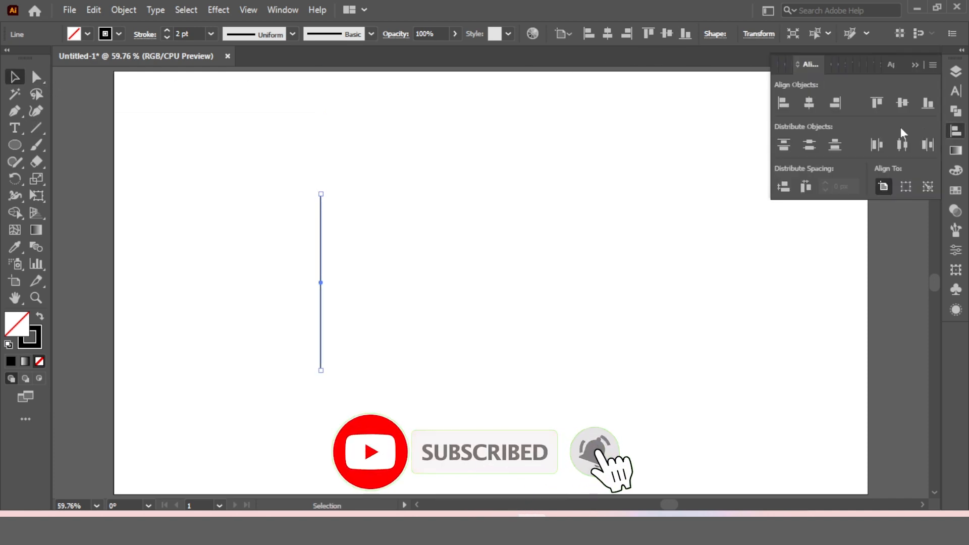
pyautogui.click(915, 64)
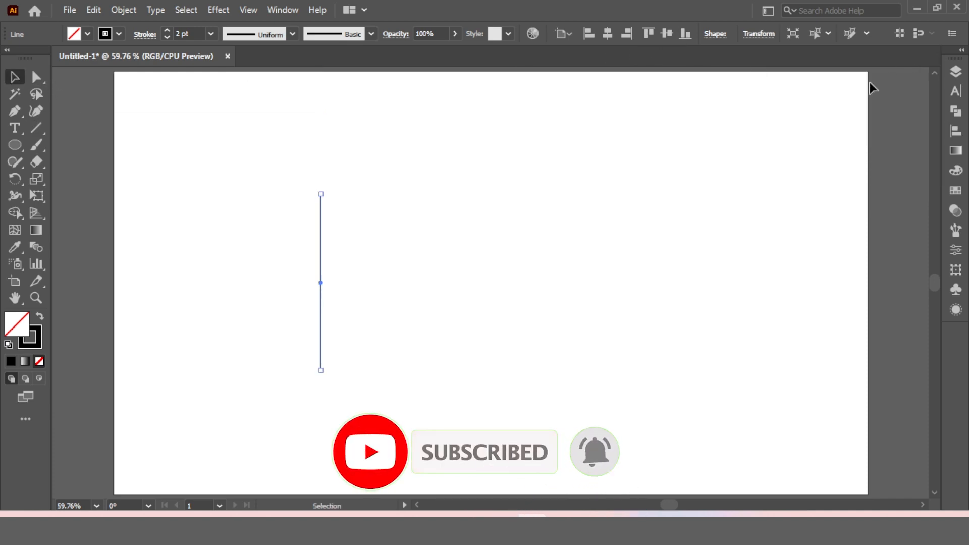
# Copy the vertical line 200 px horizontally with a vertical offset of 0 px
pyautogui.doubleClick(37, 77)
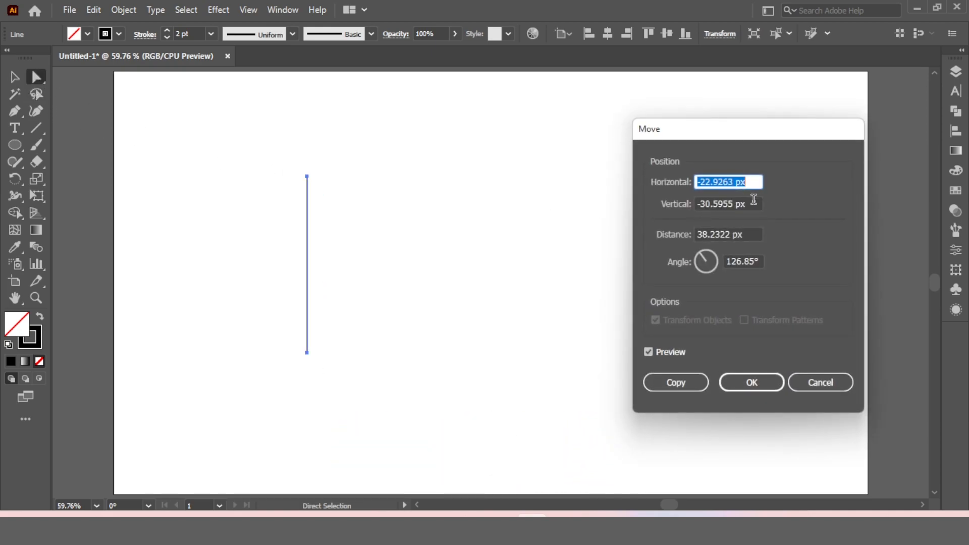
pyautogui.press('Tab')
pyautogui.write('0')
pyautogui.click(751, 181)
pyautogui.write('20')
pyautogui.click(675, 382)
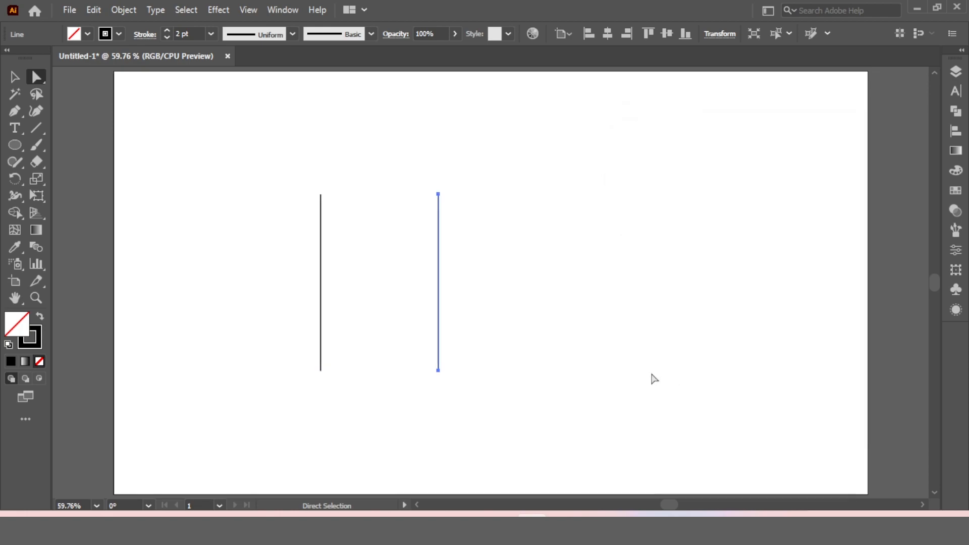
# Group the two vertical lines and centre the group horizontally on the artboard
pyautogui.click(15, 77)
pyautogui.moveTo(304, 162); pyautogui.dragTo(496, 264)
pyautogui.rightClick(418, 211)
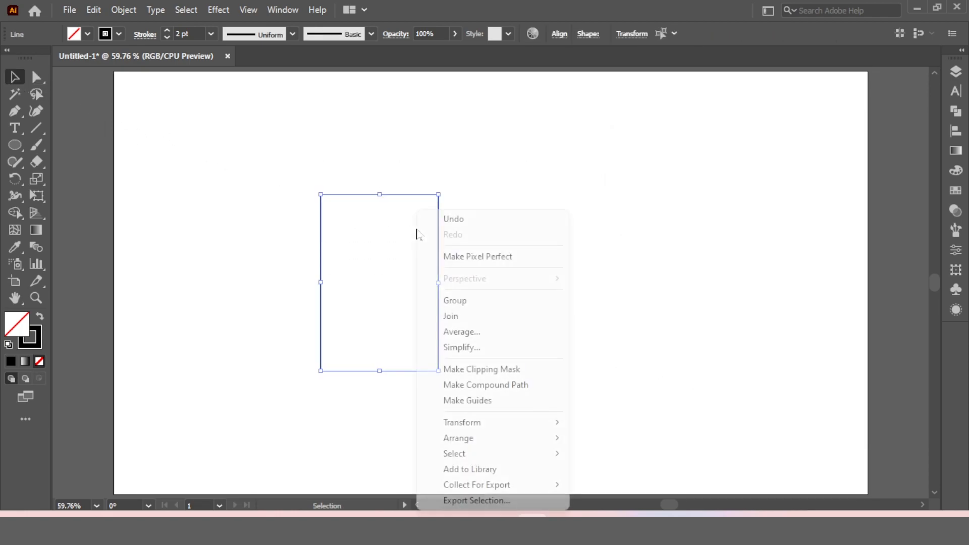
pyautogui.click(462, 300)
pyautogui.click(608, 33)
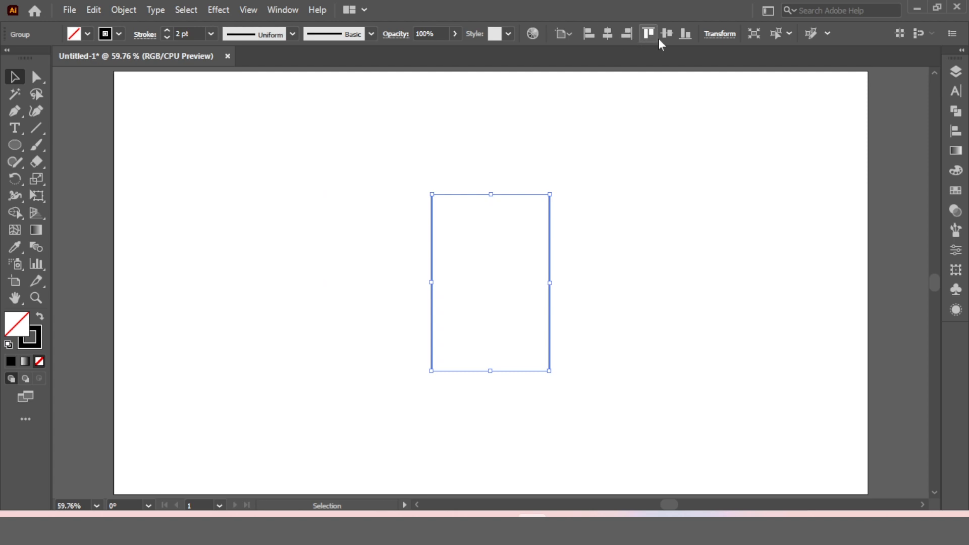
pyautogui.click(665, 132)
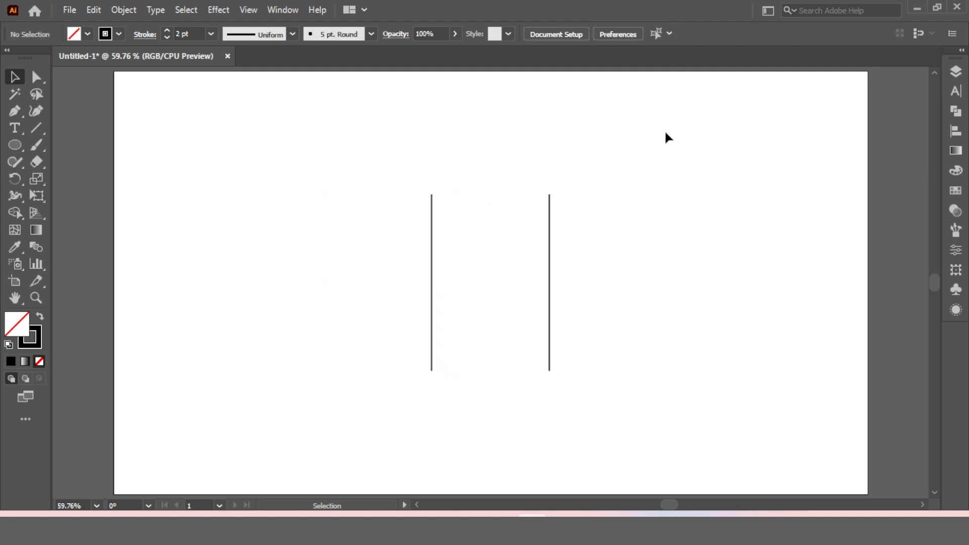
# Draw a horizontal line 300 px long at a 0° angle
pyautogui.click(33, 129)
pyautogui.click(183, 159)
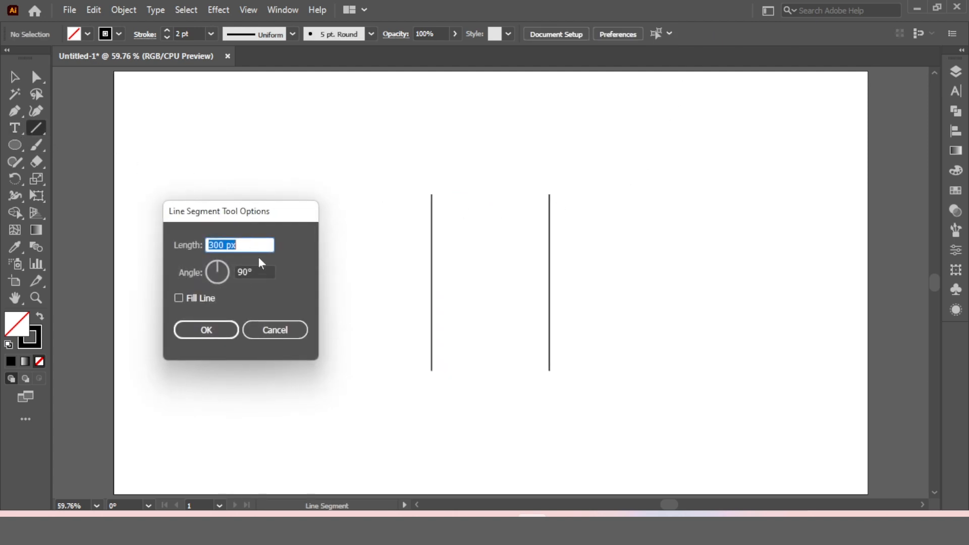
pyautogui.press('Tab')
pyautogui.write('0')
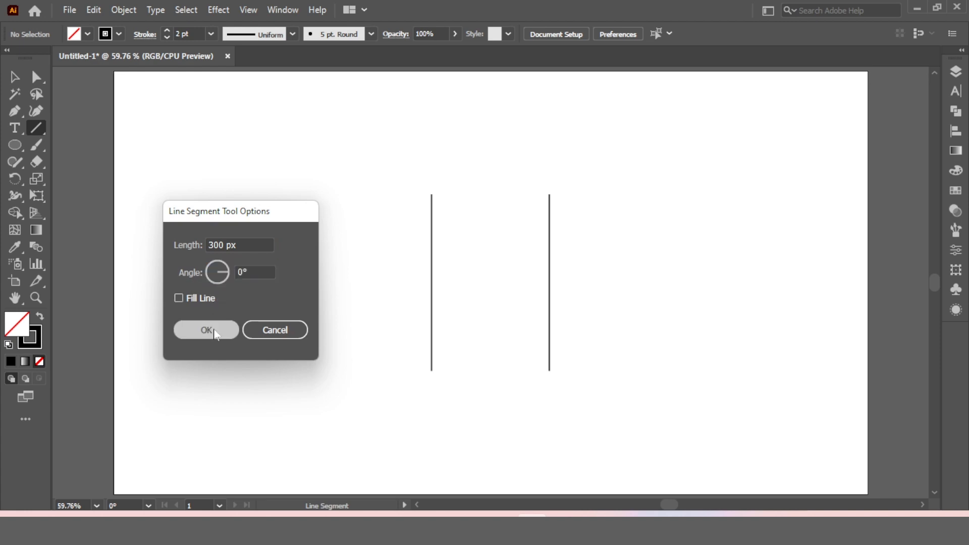
pyautogui.click(206, 330)
# Centre the horizontal line and the vertical line group horizontally on the artboard
pyautogui.click(15, 76)
pyautogui.moveTo(273, 111); pyautogui.dragTo(653, 275)
pyautogui.click(954, 133)
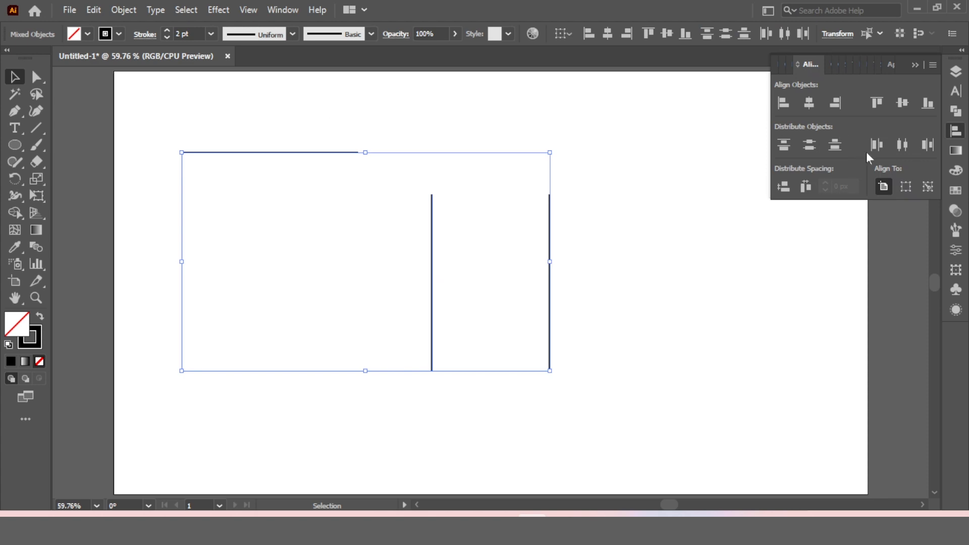
pyautogui.click(809, 107)
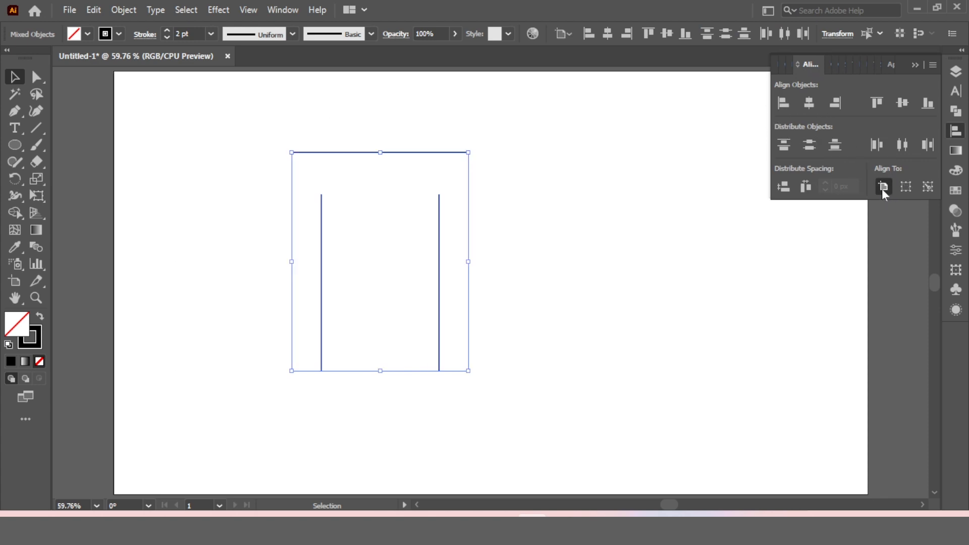
pyautogui.click(810, 105)
# Align the horizontal line to the selection so it sits at the top ends of the vertical lines
pyautogui.click(905, 188)
pyautogui.click(927, 103)
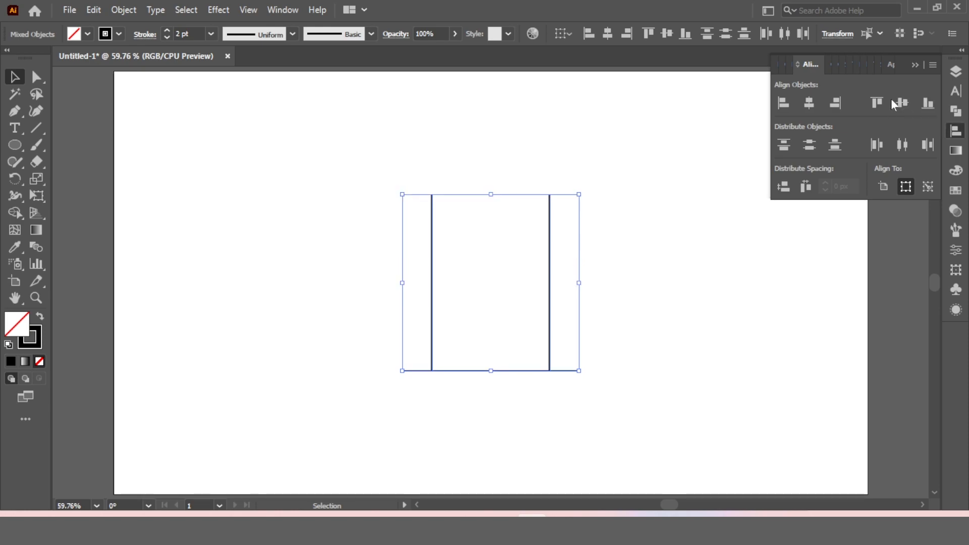
pyautogui.hotkey('ctrl', 'z')
pyautogui.click(657, 118)
# Copy the top horizontal line straight down with a 0 px horizontal and 100 px vertical offset
pyautogui.click(479, 194)
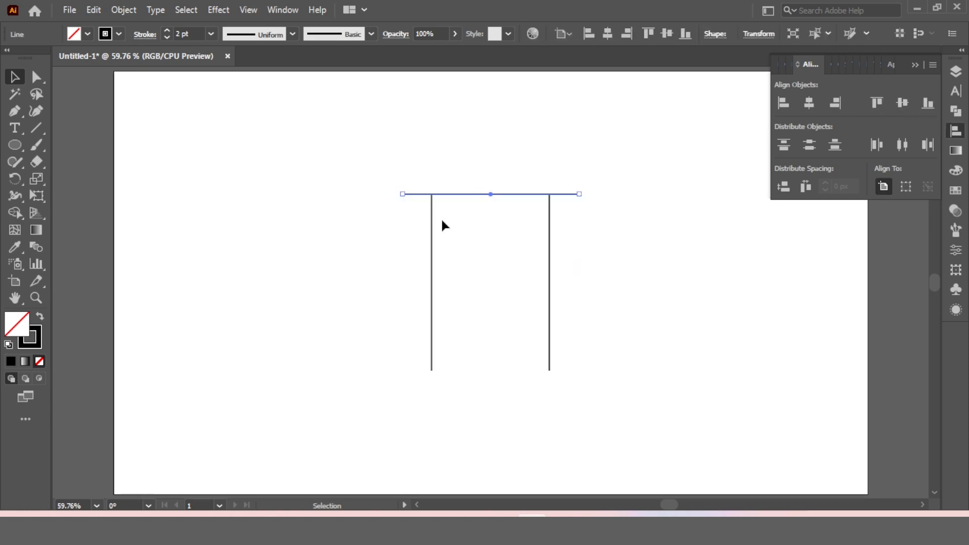
pyautogui.doubleClick(36, 77)
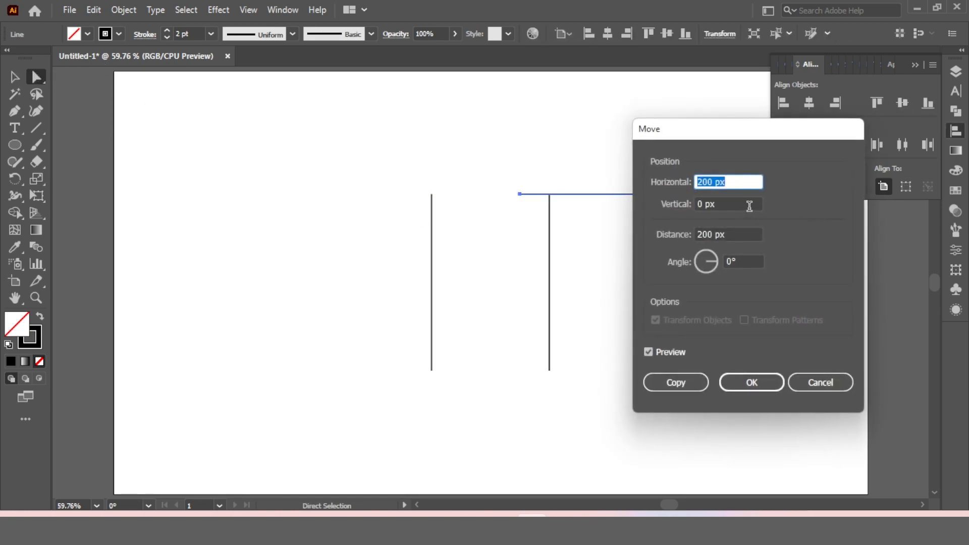
pyautogui.press('Tab')
pyautogui.write('1')
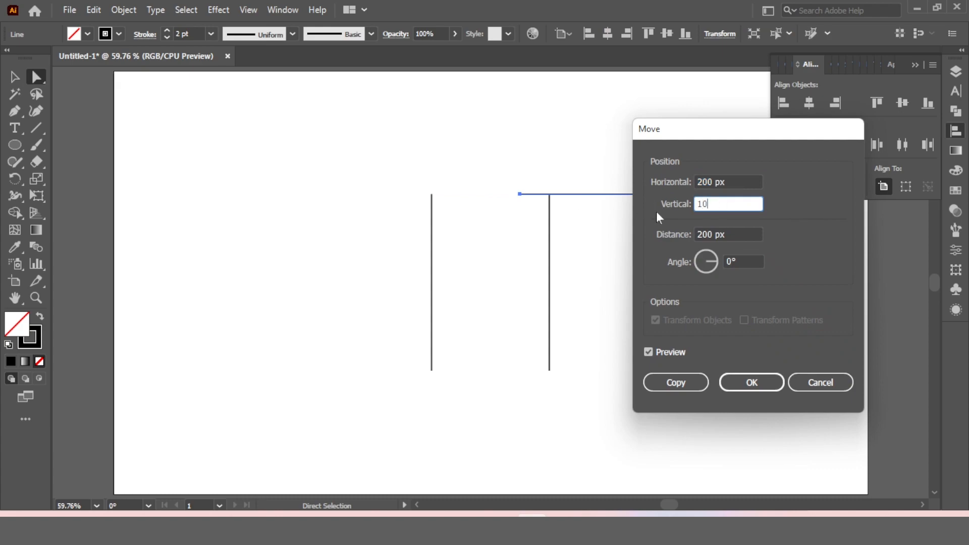
pyautogui.hotkey('shift', 'Tab')
pyautogui.write('0')
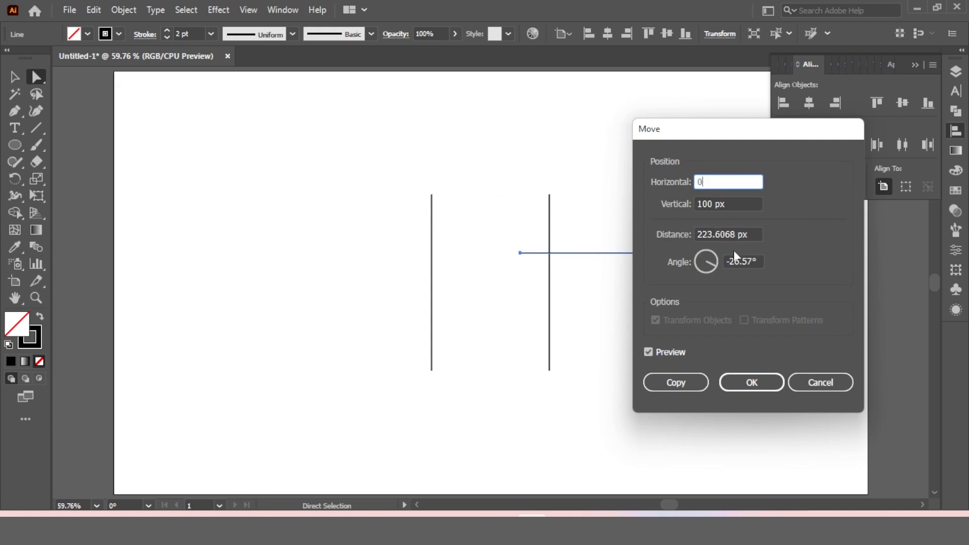
pyautogui.click(666, 350)
pyautogui.click(666, 350)
pyautogui.click(693, 386)
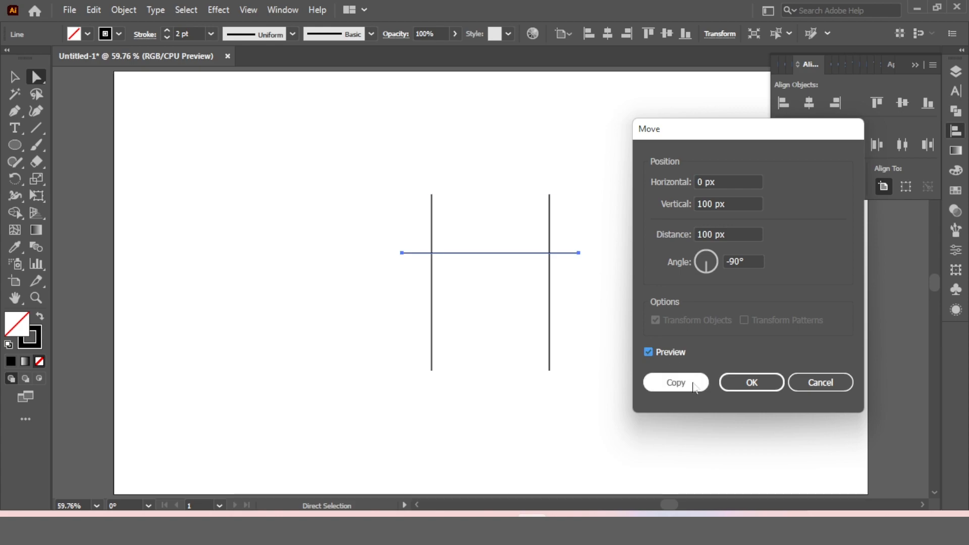
# Copy the middle horizontal line 200 px down to the bottom ends of the vertical lines
pyautogui.click(15, 77)
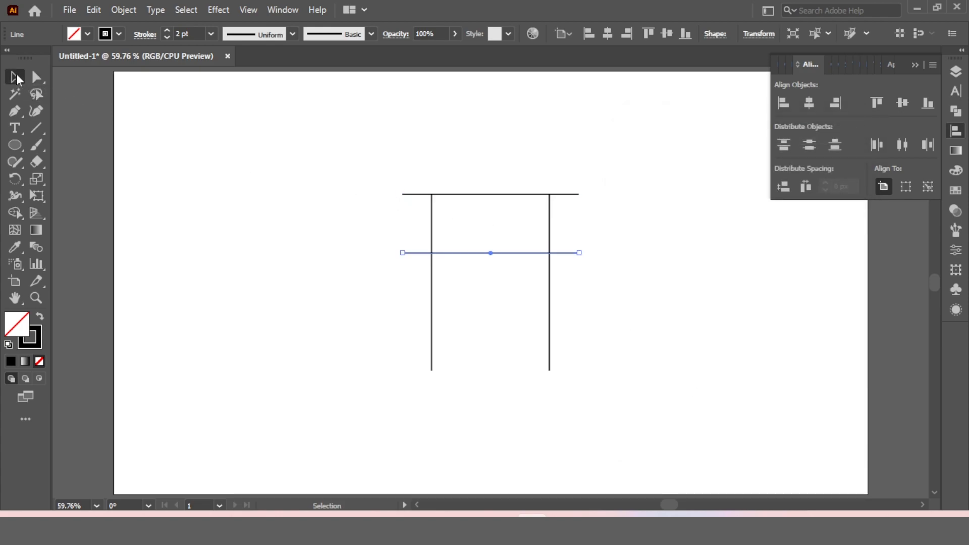
pyautogui.click(342, 252)
pyautogui.moveTo(410, 272); pyautogui.dragTo(411, 273)
pyautogui.click(36, 77)
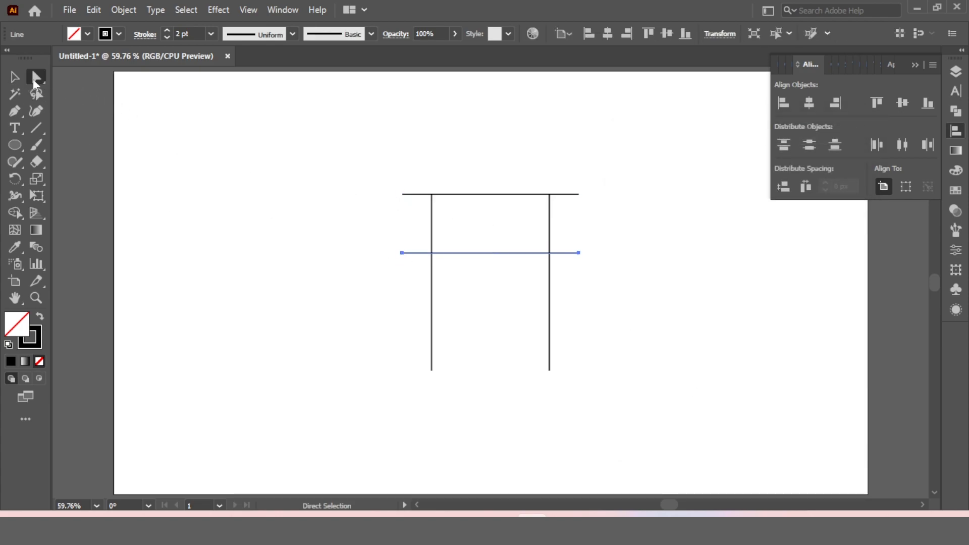
pyautogui.doubleClick(36, 76)
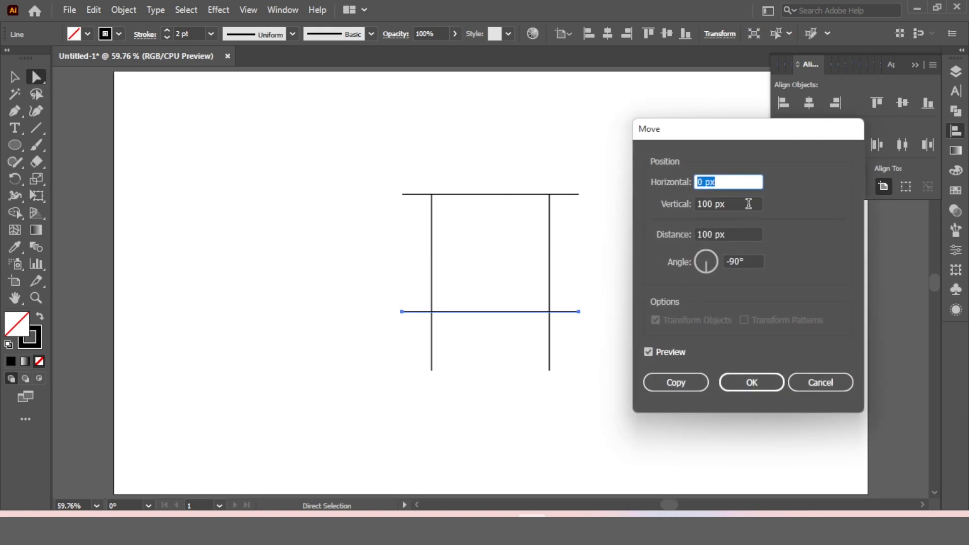
pyautogui.press('Tab')
pyautogui.write('20')
pyautogui.click(682, 382)
pyautogui.press('v')
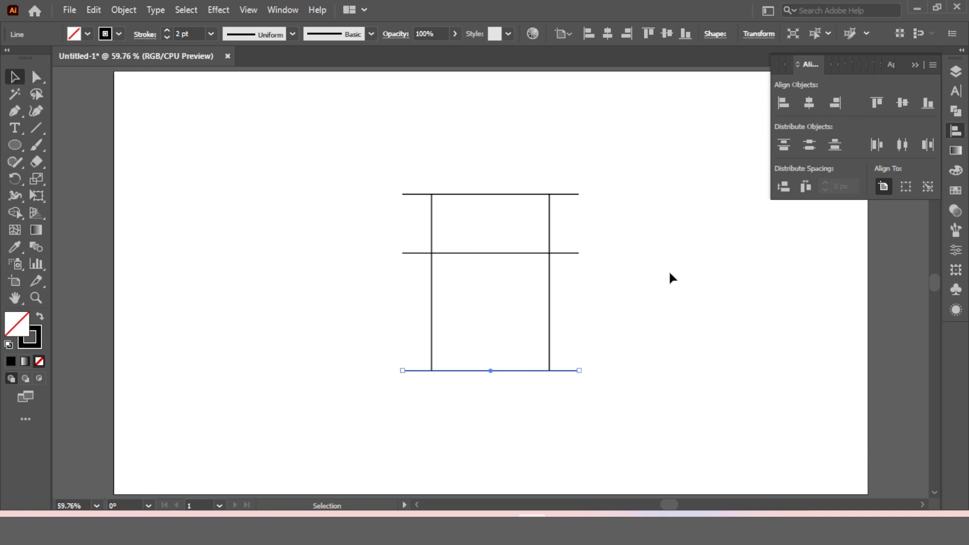
# Group the three horizontal lines
pyautogui.click(671, 279)
pyautogui.moveTo(475, 191); pyautogui.dragTo(522, 390)
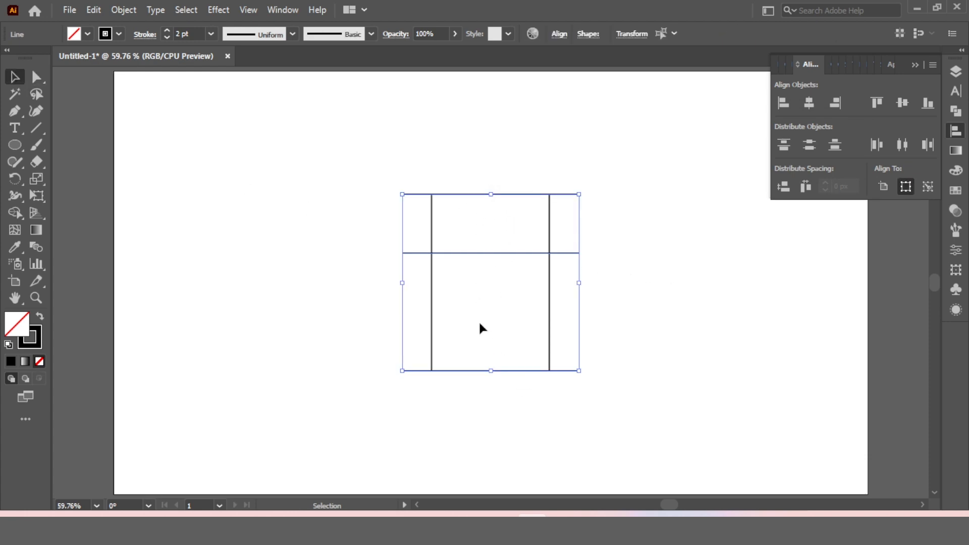
pyautogui.moveTo(603, 177); pyautogui.dragTo(569, 381)
pyautogui.rightClick(563, 255)
pyautogui.click(609, 301)
pyautogui.click(681, 273)
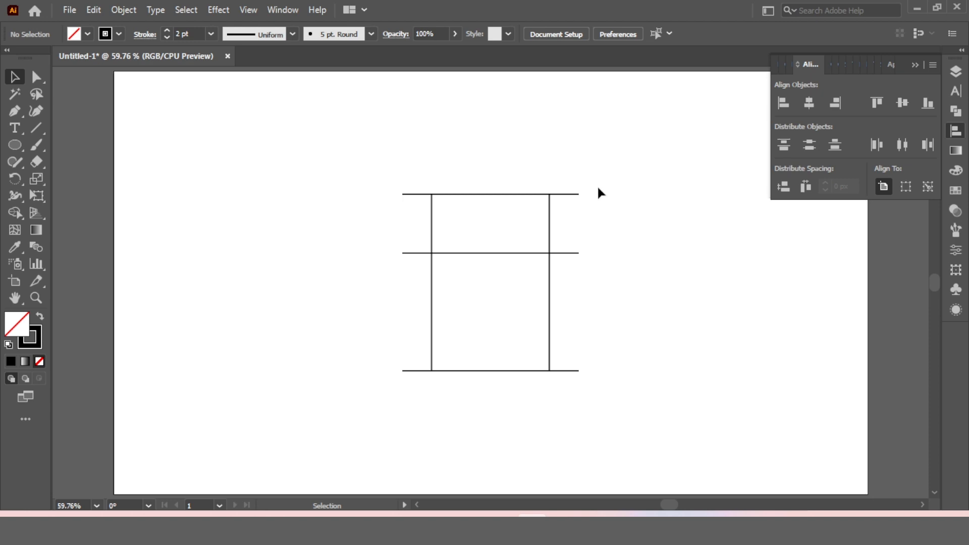
# Create a 100 x 100 px circle with the Ellipse tool
pyautogui.hotkey('ctrl', '+')
pyautogui.hotkey('ctrl', '+')
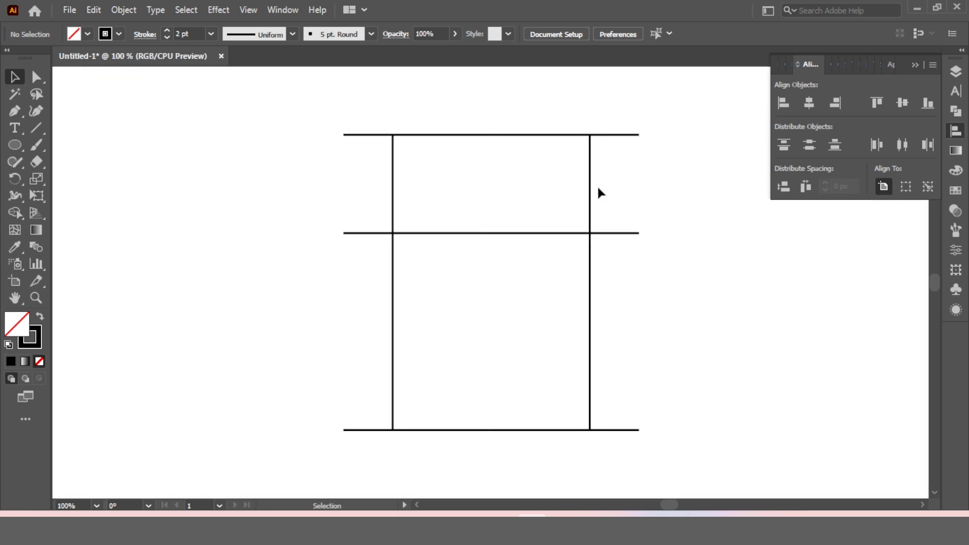
pyautogui.click(15, 146)
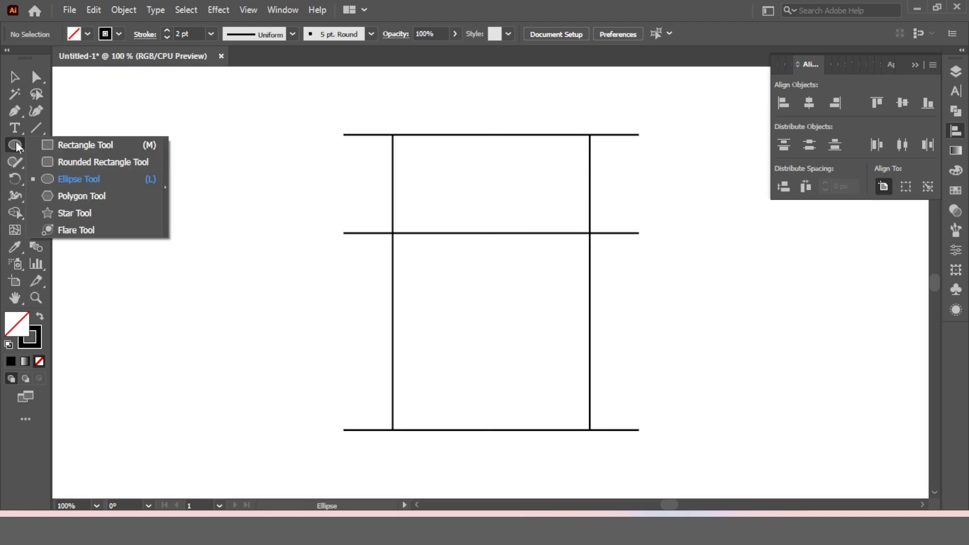
pyautogui.click(63, 180)
pyautogui.click(181, 222)
pyautogui.write('10')
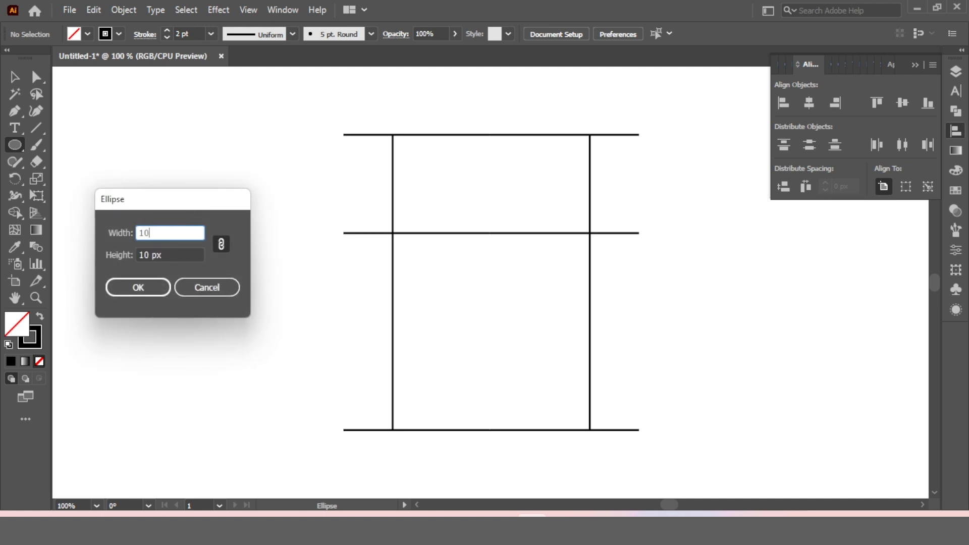
pyautogui.click(136, 286)
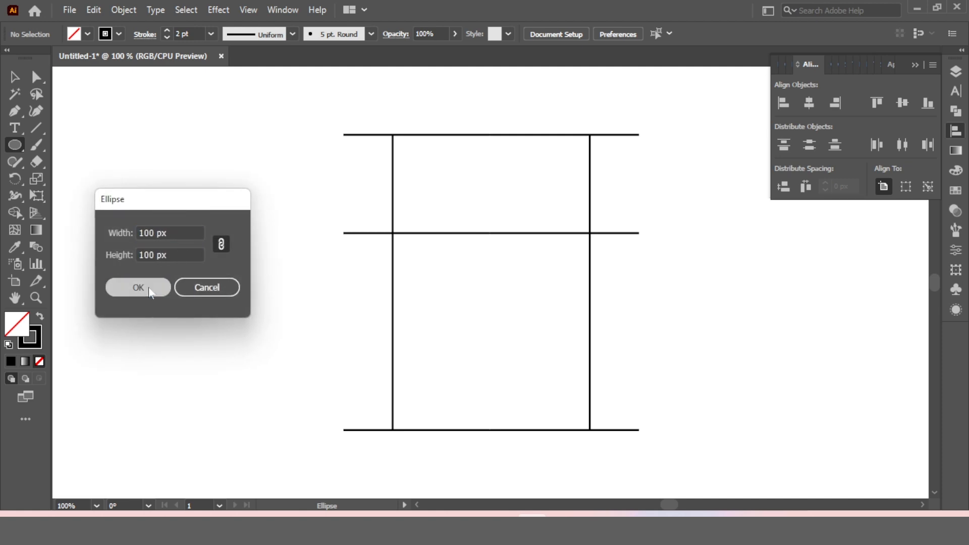
# Place the circle between the upper two horizontal lines and align its left edge with the left vertical line
pyautogui.click(14, 78)
pyautogui.click(299, 199)
pyautogui.click(276, 249)
pyautogui.moveTo(227, 266); pyautogui.dragTo(386, 187)
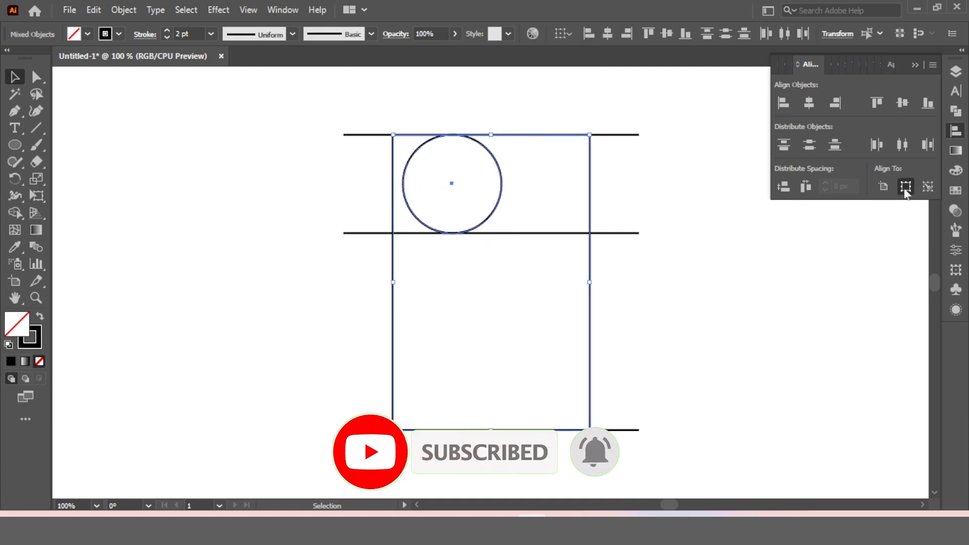
pyautogui.click(783, 103)
# Align the circle's top edge with the top horizontal line
pyautogui.moveTo(513, 158); pyautogui.dragTo(477, 181)
pyautogui.keyDown('shift'); pyautogui.click(585, 150); pyautogui.keyUp('shift')
pyautogui.click(876, 104)
pyautogui.click(575, 98)
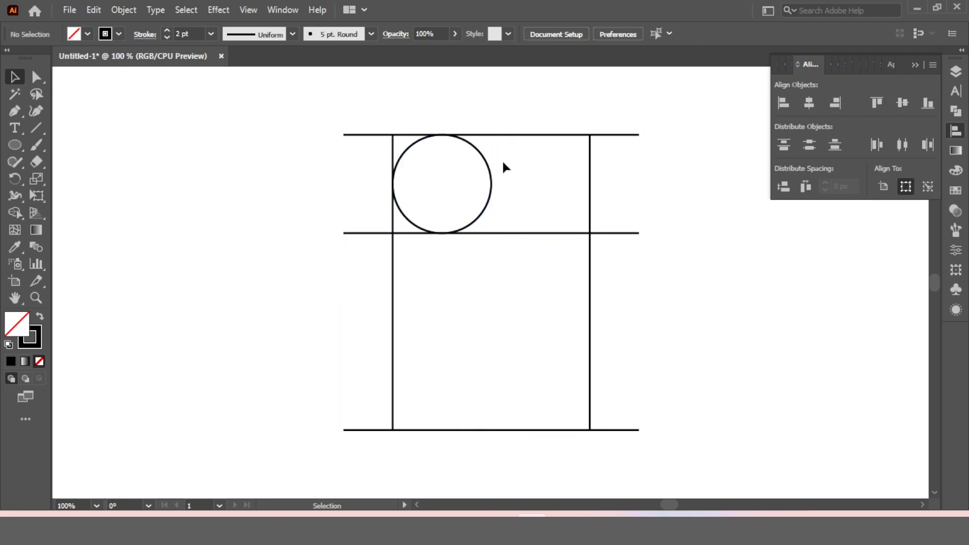
# Duplicate the circle by copying it and pasting it in place
pyautogui.click(417, 169)
pyautogui.click(93, 10)
pyautogui.click(121, 80)
pyautogui.click(94, 10)
pyautogui.click(134, 142)
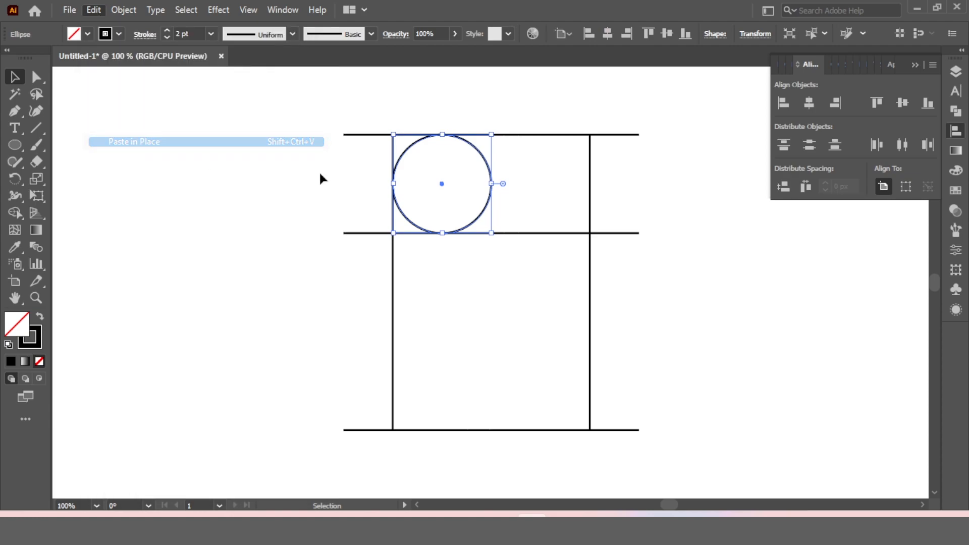
# Move the duplicate circle beside the original and align its right edge with the right vertical line
pyautogui.click(511, 200)
pyautogui.moveTo(492, 183); pyautogui.dragTo(550, 184)
pyautogui.keyDown('shift'); pyautogui.click(590, 180); pyautogui.keyUp('shift')
pyautogui.click(841, 103)
pyautogui.click(674, 157)
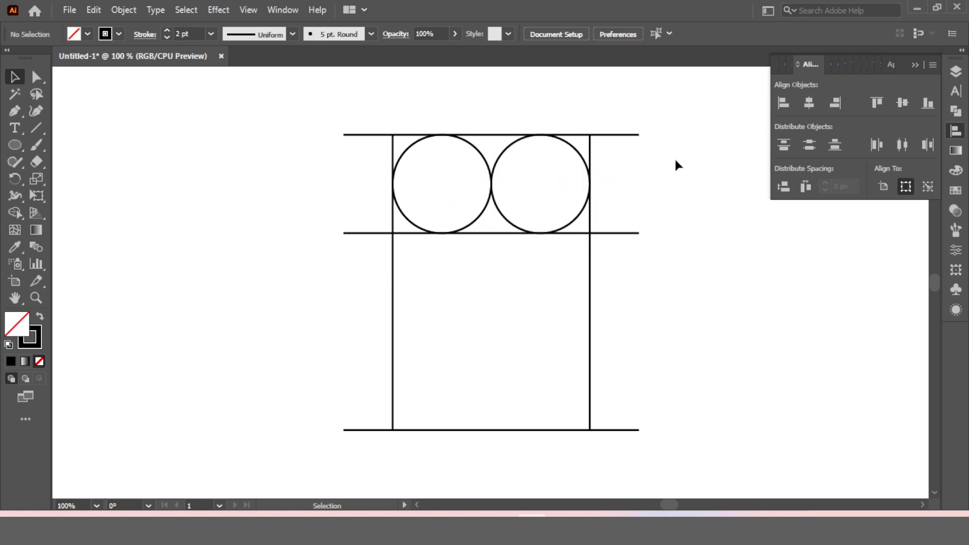
# Align the right circle's top edge with the top horizontal line
pyautogui.click(569, 150)
pyautogui.keyDown('shift'); pyautogui.click(541, 136); pyautogui.keyUp('shift')
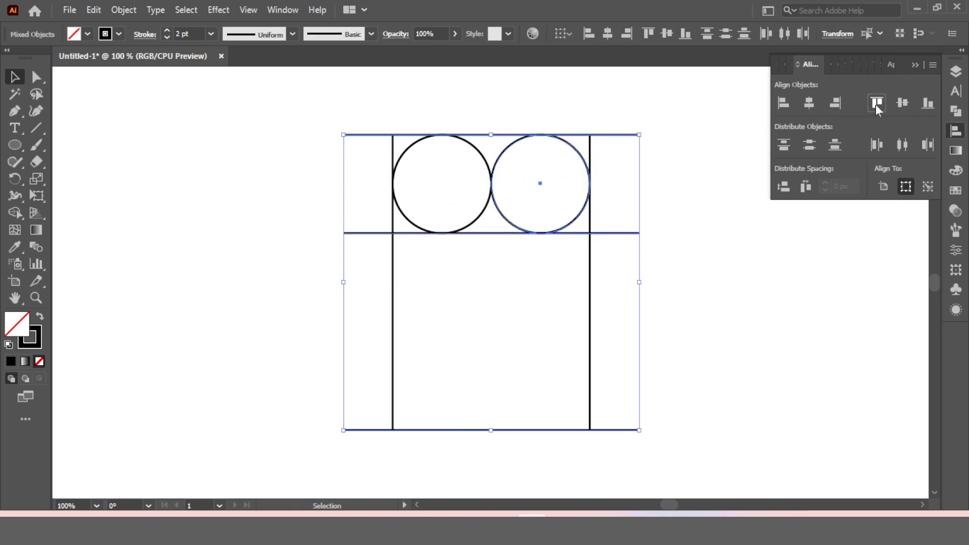
pyautogui.click(611, 209)
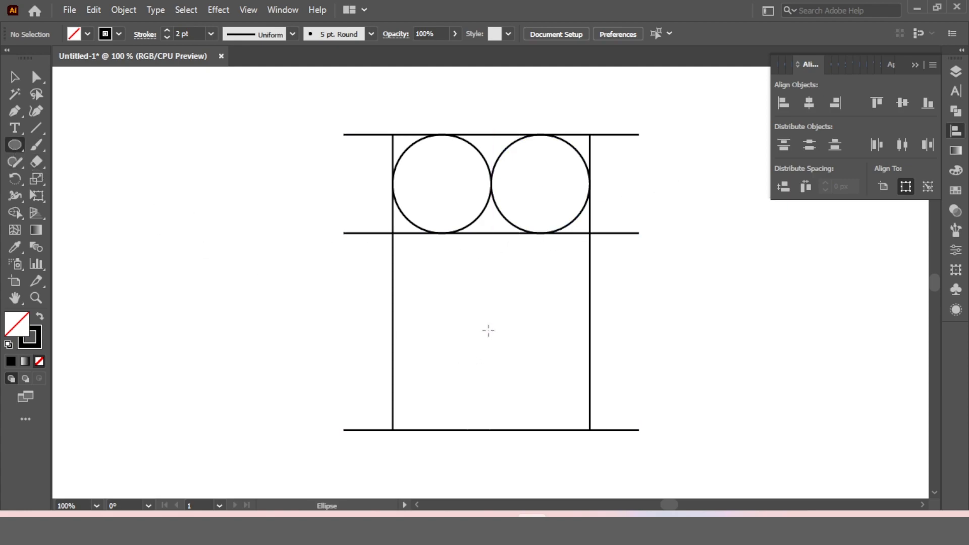
# Draw a 150 px circle in the square area below the two small circles
pyautogui.click(491, 328)
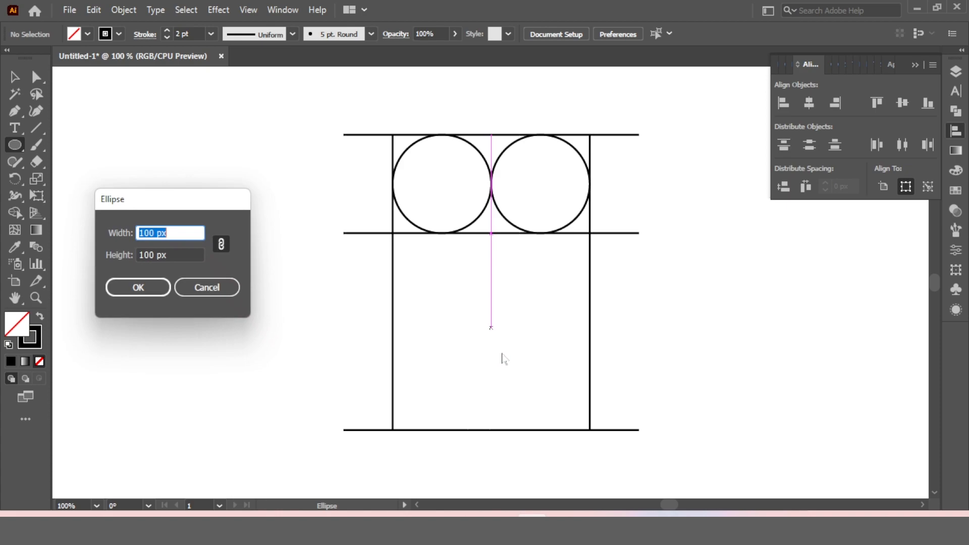
pyautogui.write('150')
pyautogui.press('Return')
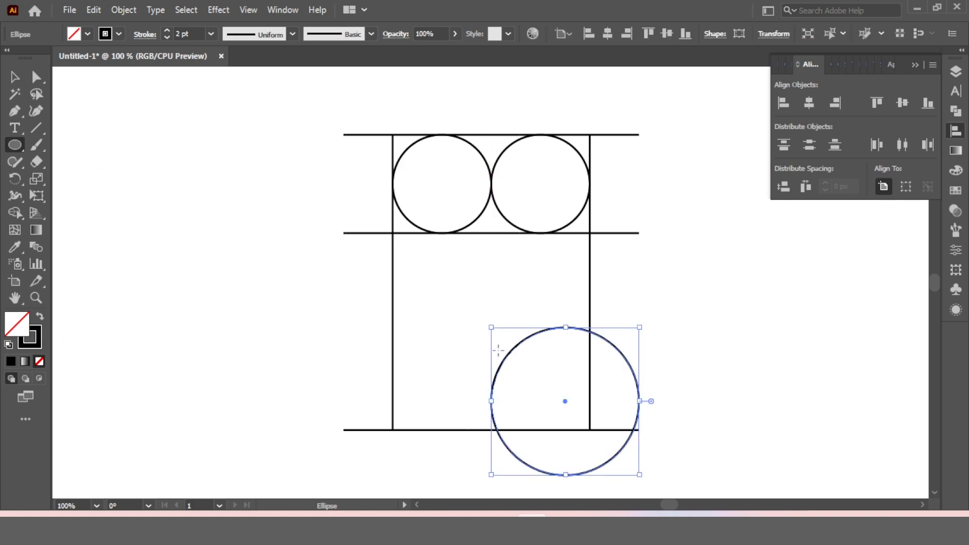
# Move the 150 px circle to the centre of the square between the middle and bottom horizontal lines
pyautogui.press('v')
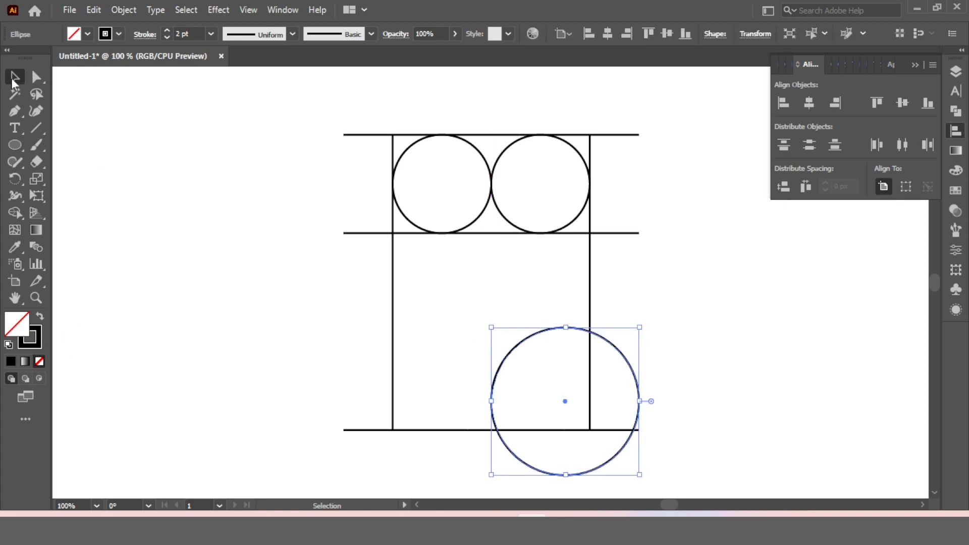
pyautogui.click(808, 103)
pyautogui.moveTo(489, 402); pyautogui.dragTo(491, 328)
pyautogui.click(680, 313)
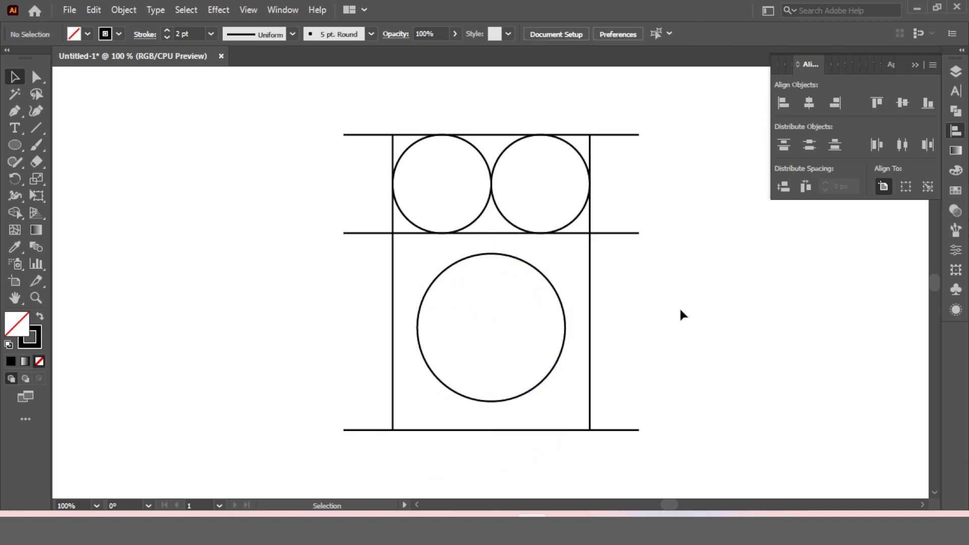
# Draw a diagonal line from the large circle's centre to the lower outer edge of the right small circle
pyautogui.hotkey('ctrl', '+')
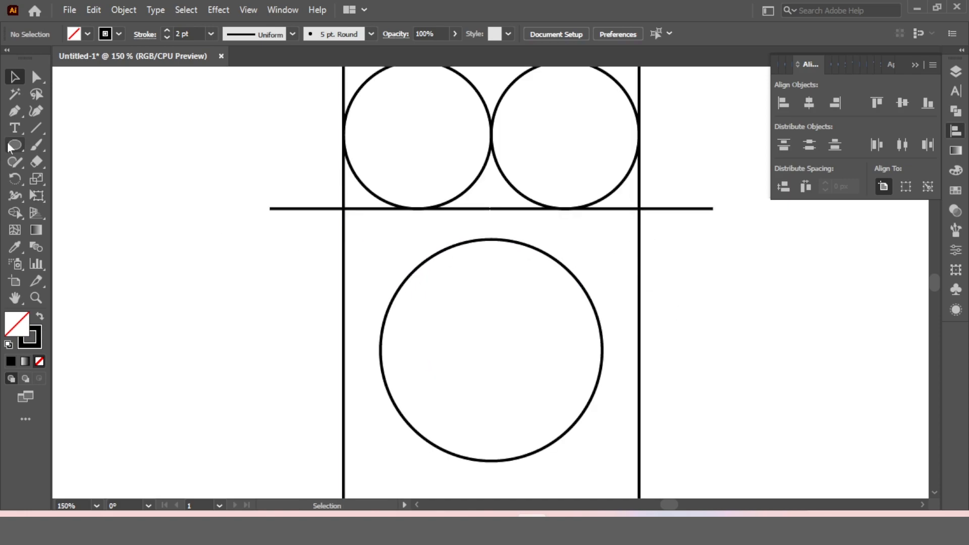
pyautogui.moveTo(40, 128); pyautogui.dragTo(70, 130)
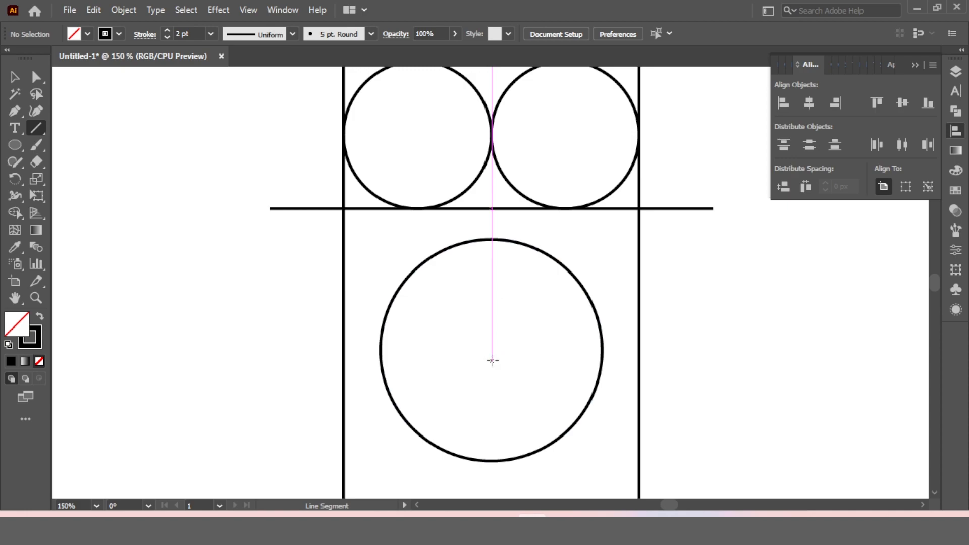
pyautogui.moveTo(492, 349); pyautogui.dragTo(628, 172)
pyautogui.click(22, 79)
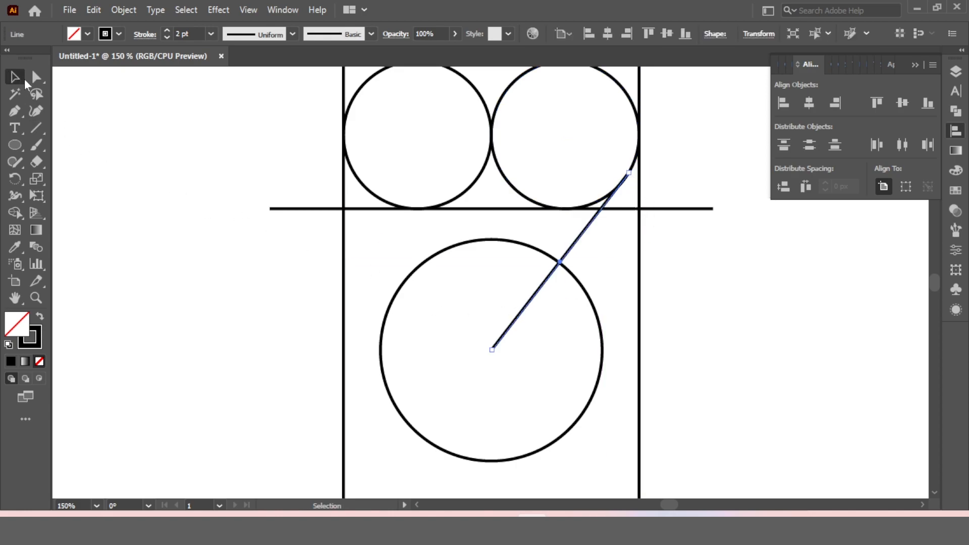
pyautogui.click(108, 118)
# Draw a mirrored diagonal line from the large circle's centre to the lower outer edge of the left small circle
pyautogui.click(36, 124)
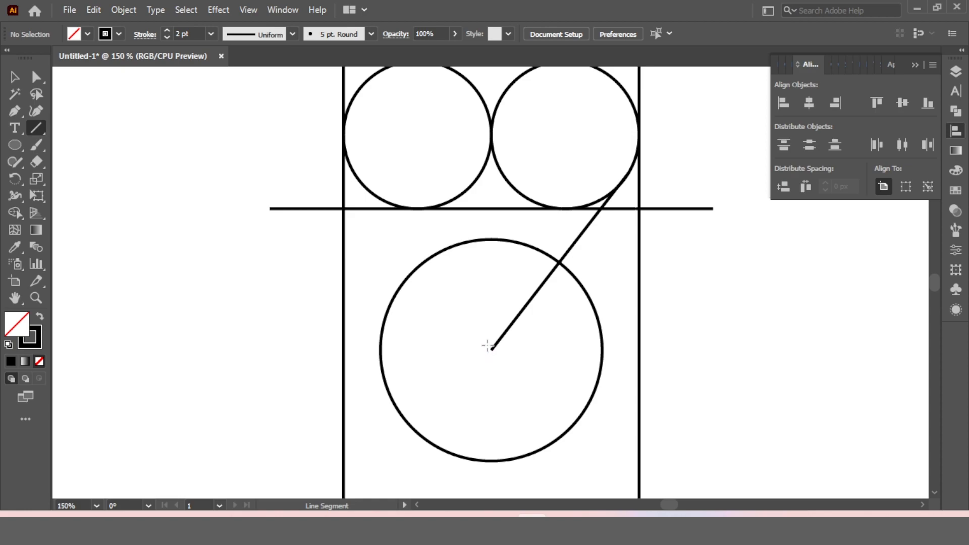
pyautogui.moveTo(492, 349); pyautogui.dragTo(358, 178)
pyautogui.click(14, 76)
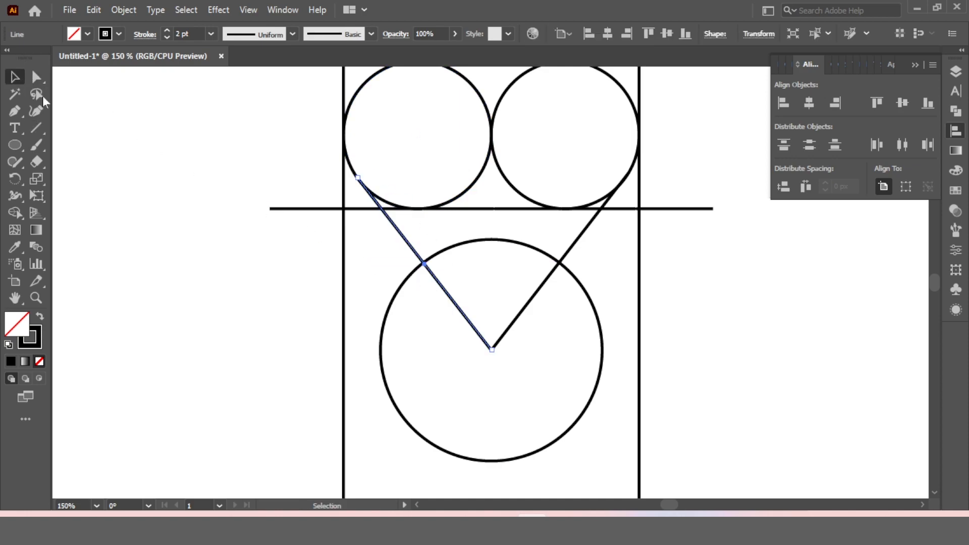
pyautogui.click(422, 295)
# Delete the top anchor points of both small circles so only their lower half arcs remain
pyautogui.scroll(3, 582, 297)
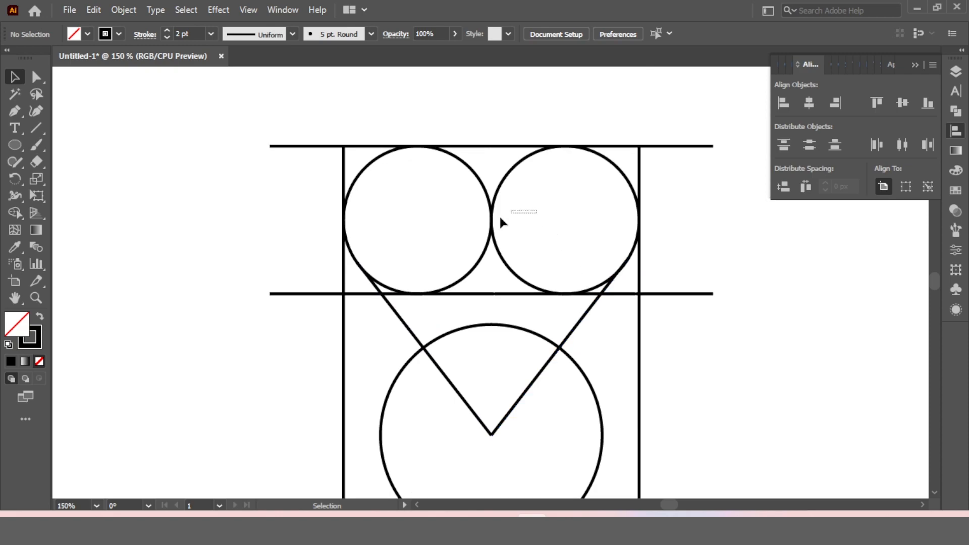
pyautogui.moveTo(509, 218); pyautogui.dragTo(427, 228)
pyautogui.click(36, 77)
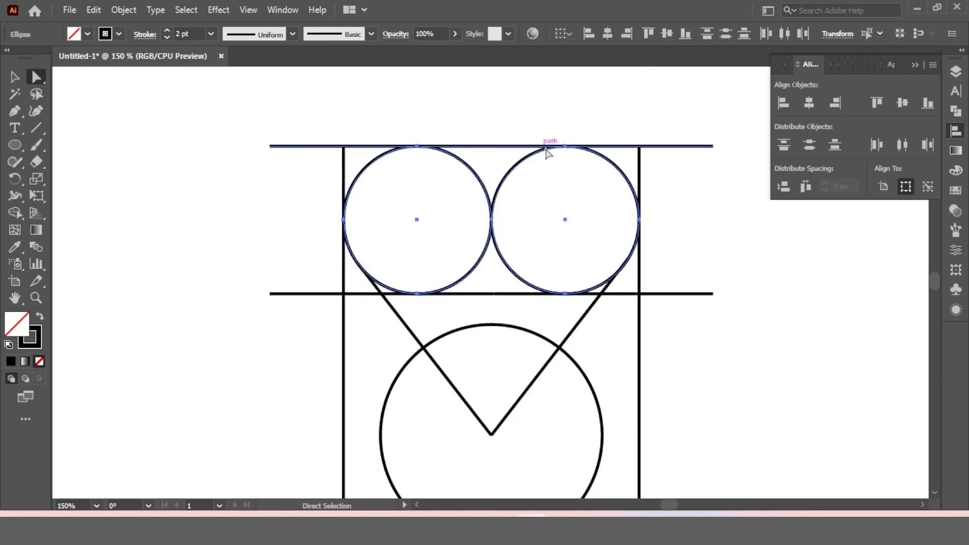
pyautogui.click(564, 146)
pyautogui.press('Delete')
pyautogui.click(469, 168)
pyautogui.click(418, 147)
pyautogui.press('Delete')
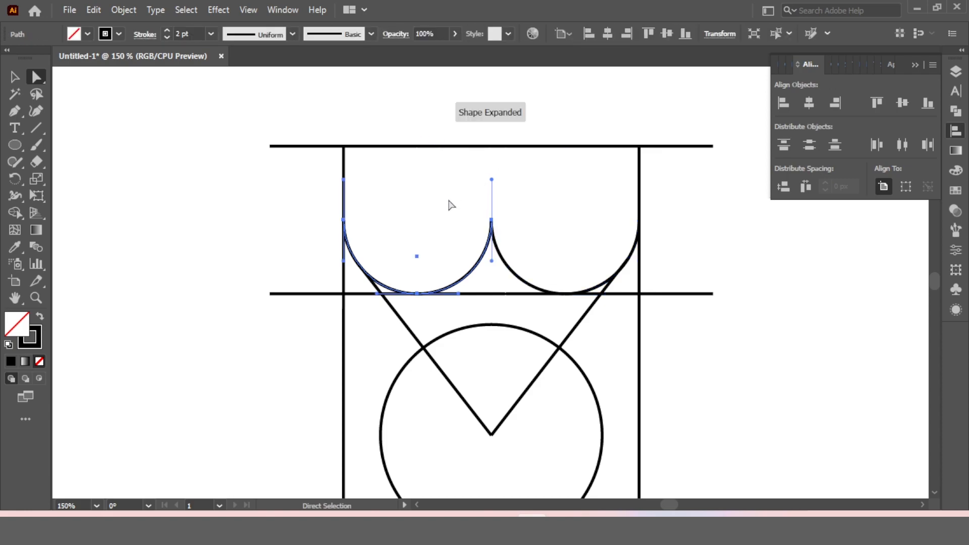
# Delete the horizontal and vertical construction lines, keeping the arcs, the diagonals and the large circle
pyautogui.click(15, 76)
pyautogui.click(190, 139)
pyautogui.moveTo(218, 107); pyautogui.dragTo(744, 183)
pyautogui.press('Delete')
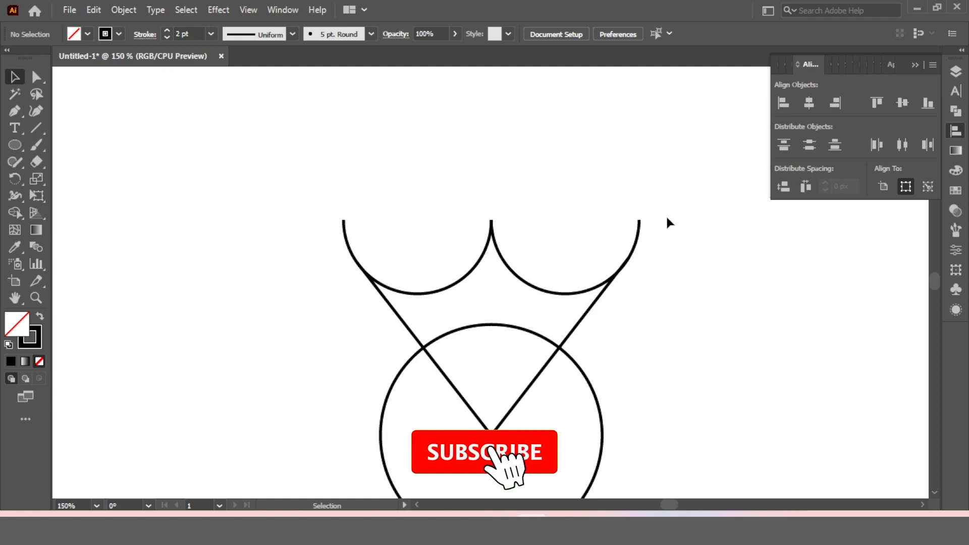
# Trim the outer arc ends beyond the two diagonal lines with the Shape Builder tool
pyautogui.scroll(-2, 664, 202)
pyautogui.moveTo(684, 98); pyautogui.dragTo(285, 388)
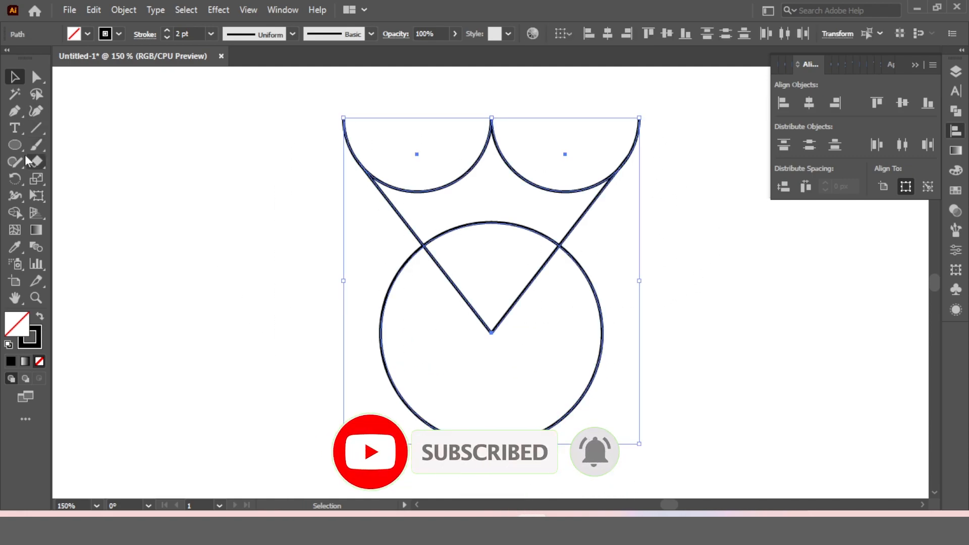
pyautogui.moveTo(15, 212); pyautogui.dragTo(63, 216)
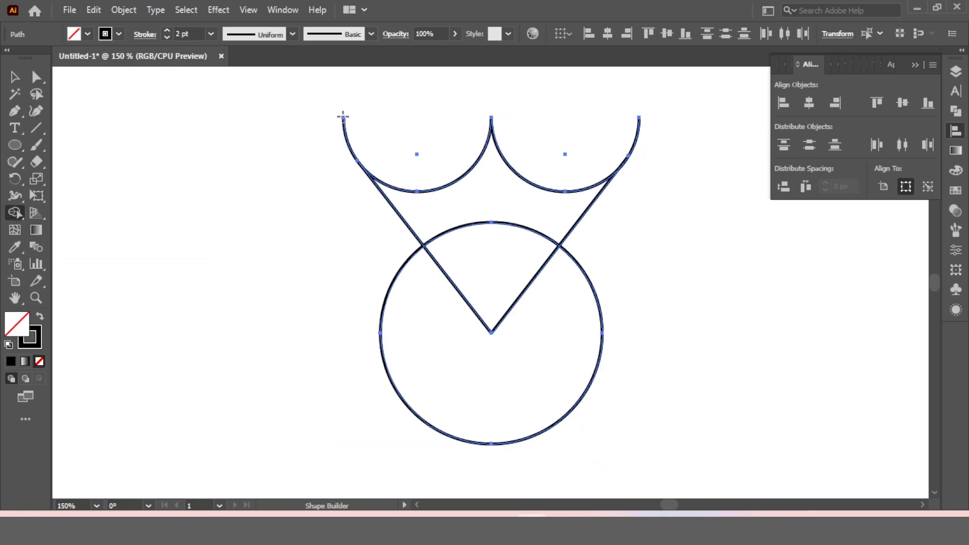
pyautogui.keyDown('alt'); pyautogui.click(343, 121); pyautogui.keyUp('alt')
pyautogui.moveTo(643, 137); pyautogui.dragTo(644, 138)
pyautogui.click(15, 77)
pyautogui.click(185, 170)
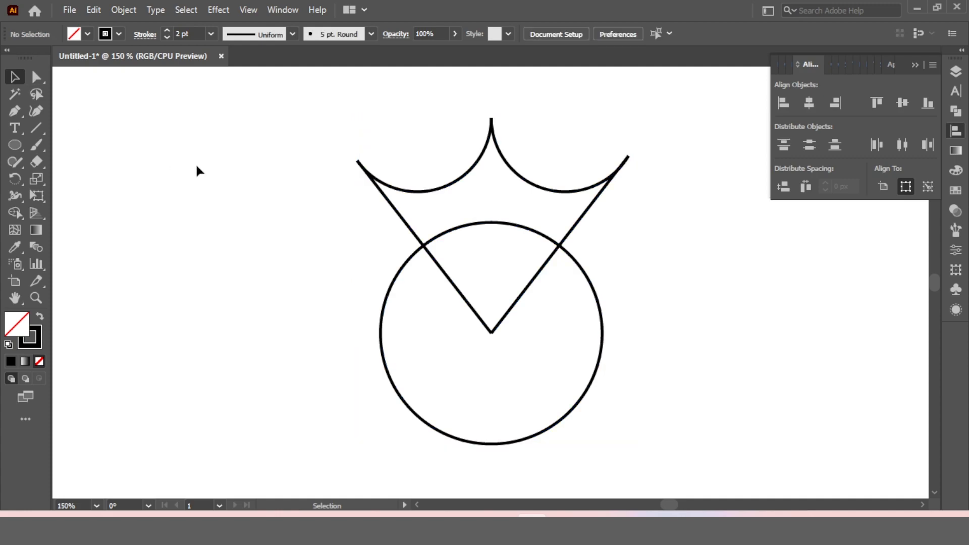
# Shorten the left diagonal line so its lower end stops just inside the large circle
pyautogui.click(463, 296)
pyautogui.moveTo(36, 76); pyautogui.dragTo(88, 82)
pyautogui.moveTo(492, 337); pyautogui.dragTo(446, 276)
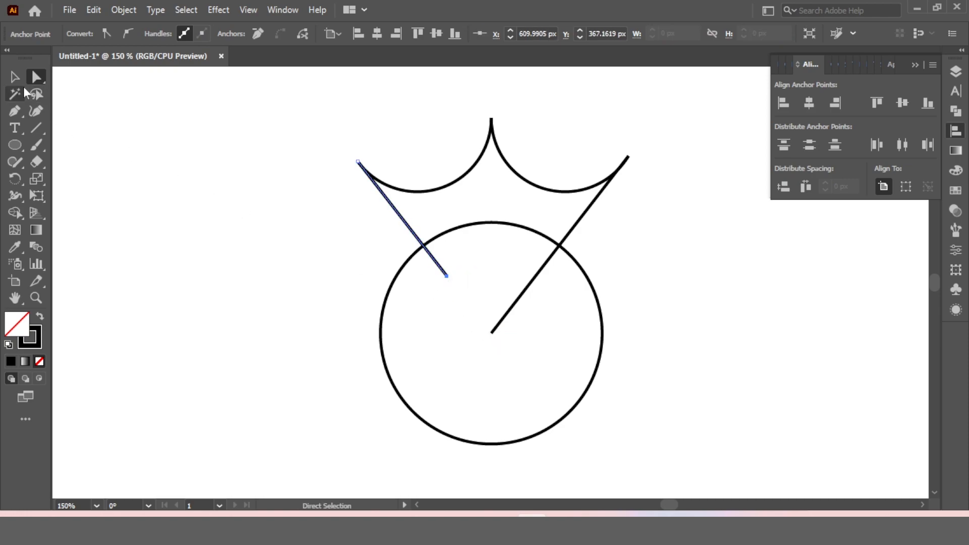
# Set the stroke weight of all the artwork to 20 pt
pyautogui.press('v')
pyautogui.moveTo(230, 132); pyautogui.dragTo(699, 430)
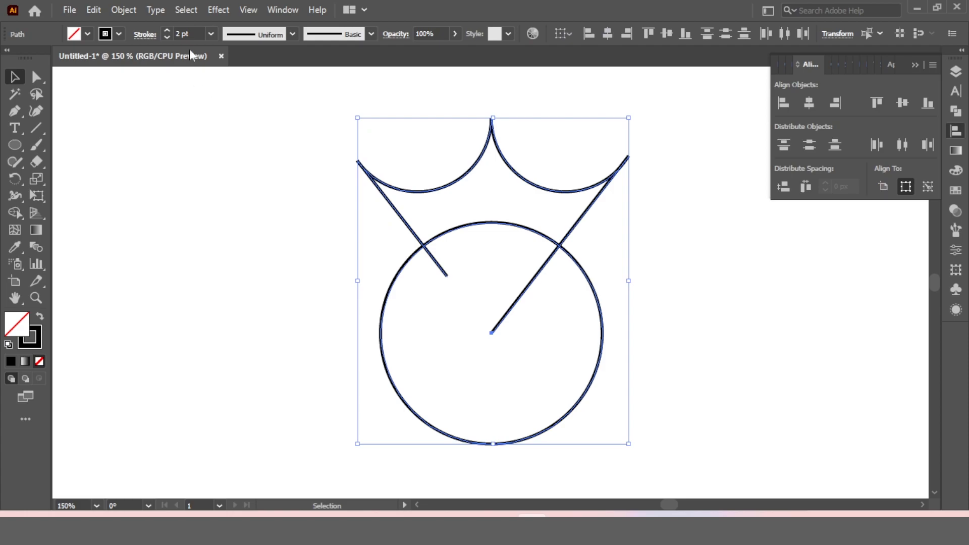
pyautogui.scroll(7, 192, 34)
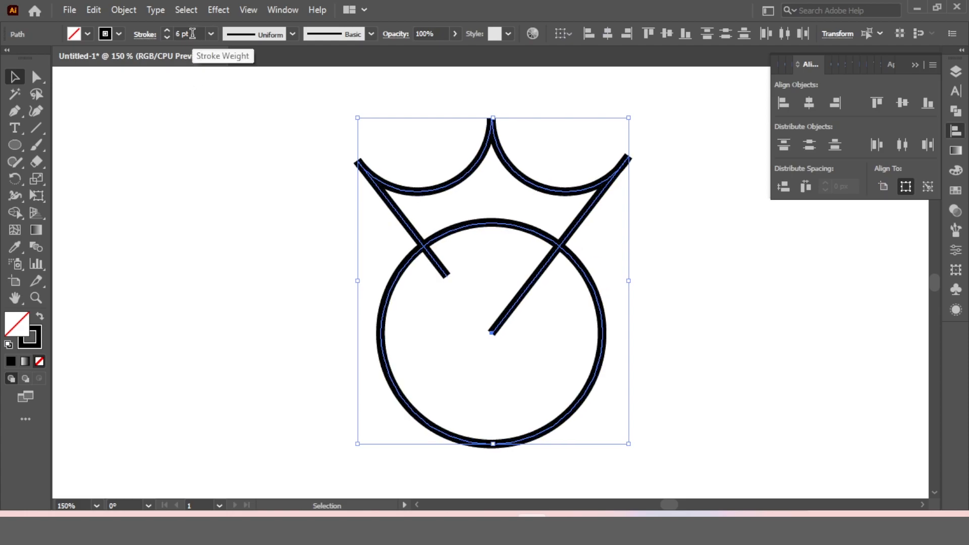
pyautogui.scroll(1, 193, 34)
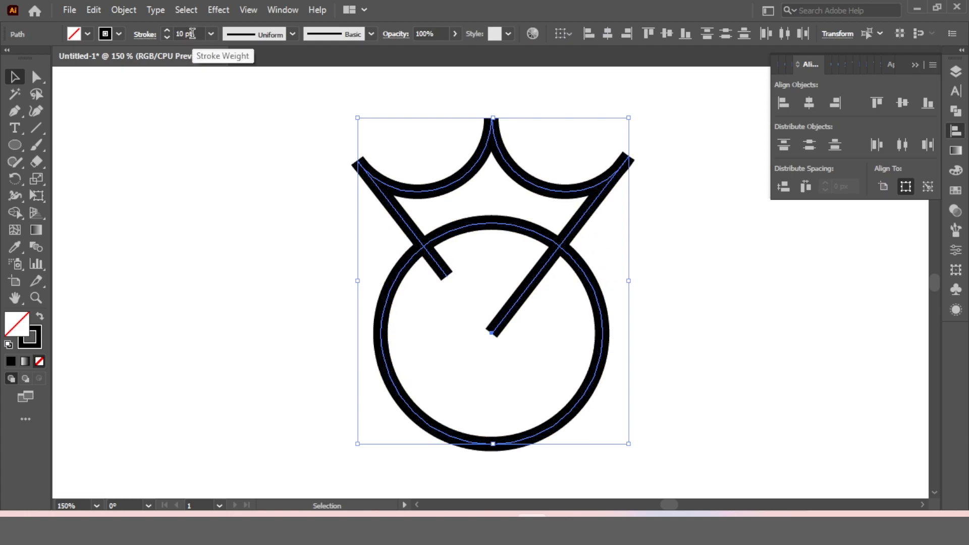
pyautogui.scroll(10, 192, 34)
# Expand the fill and stroke of the artwork into solid shapes
pyautogui.click(124, 9)
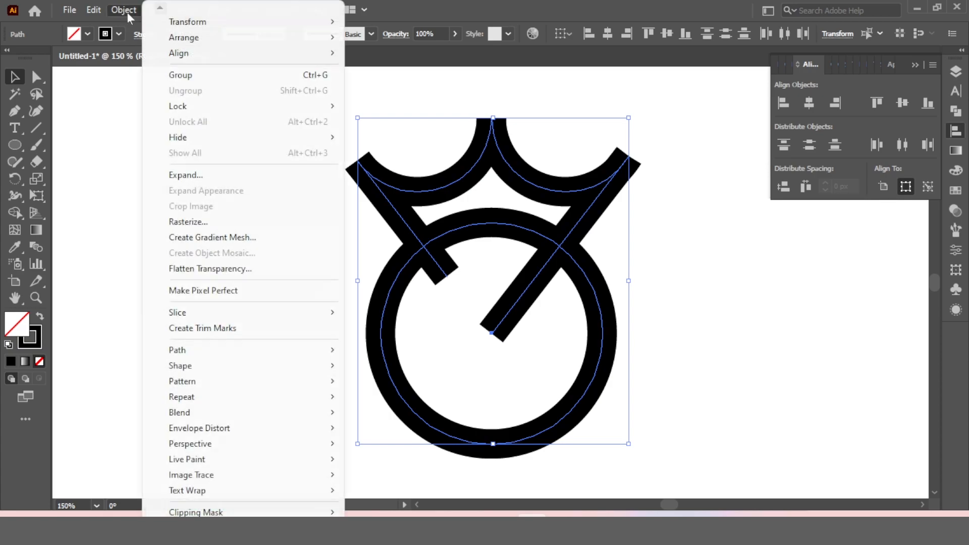
pyautogui.click(166, 173)
pyautogui.click(178, 354)
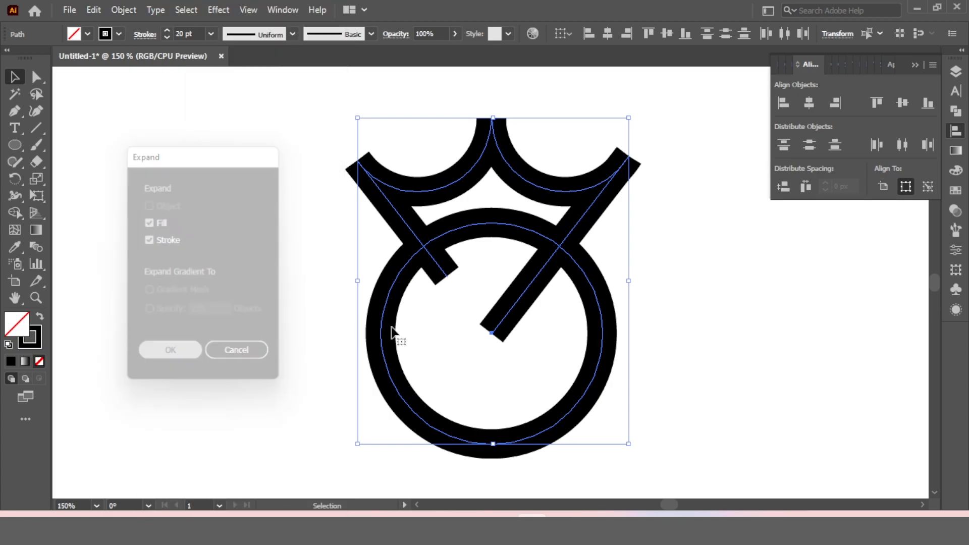
pyautogui.click(692, 183)
# Remove the two small slivers at the upper tip of the right diagonal bar with the Shape Builder tool
pyautogui.moveTo(685, 129); pyautogui.dragTo(288, 406)
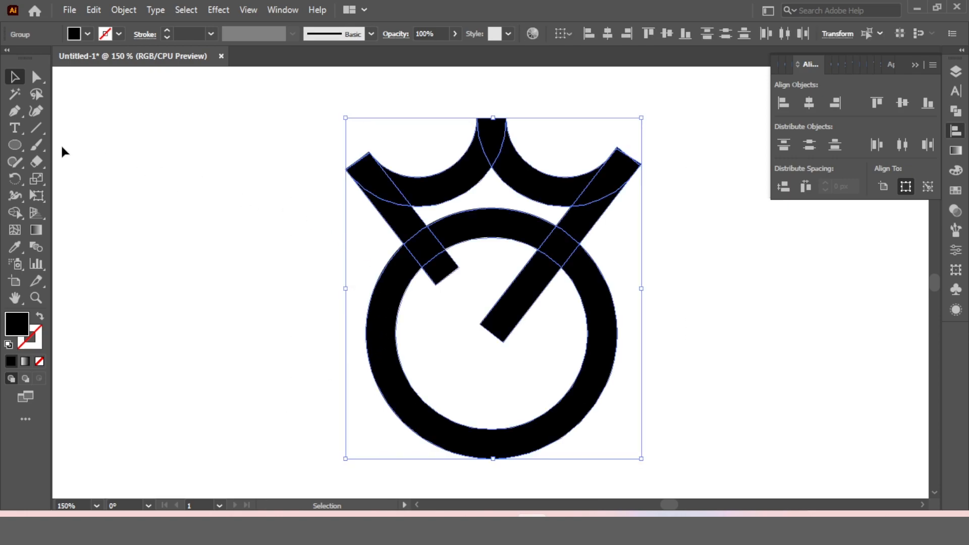
pyautogui.click(18, 213)
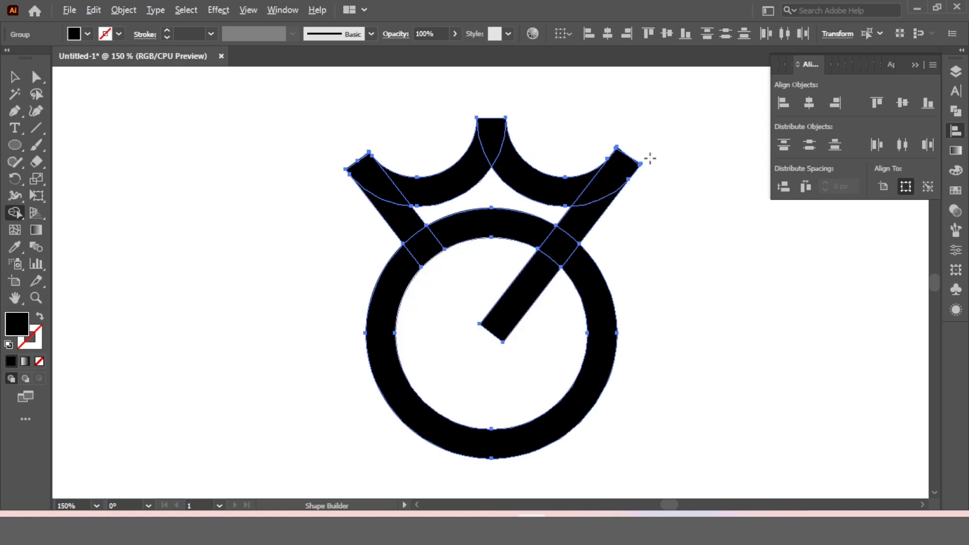
pyautogui.scroll(5, 648, 155)
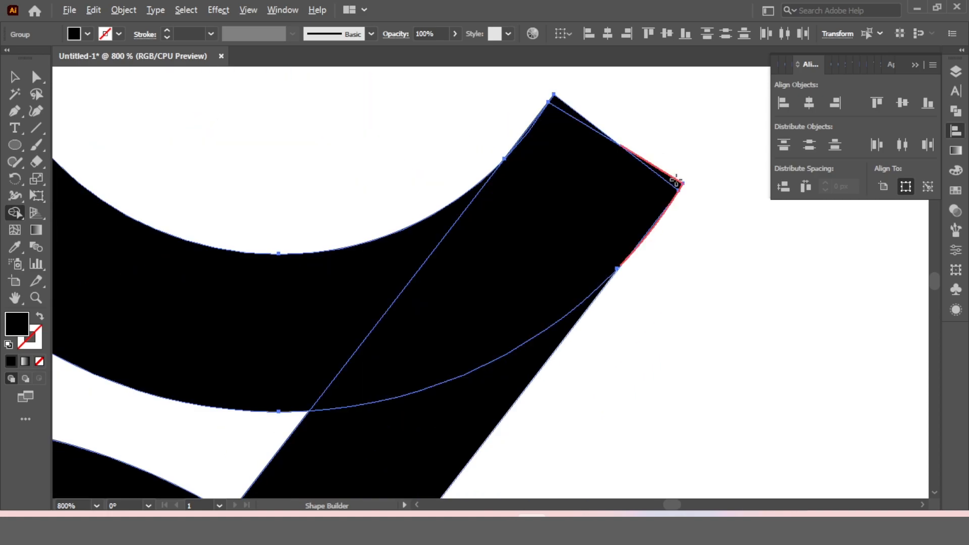
pyautogui.keyDown('alt'); pyautogui.click(675, 181); pyautogui.keyUp('alt')
pyautogui.keyDown('alt'); pyautogui.click(558, 101); pyautogui.keyUp('alt')
# Remove the small leftover slivers at the upper tip of the left diagonal bar with the Shape Builder tool
pyautogui.scroll(-3, 685, 143)
pyautogui.scroll(6, 313, 147)
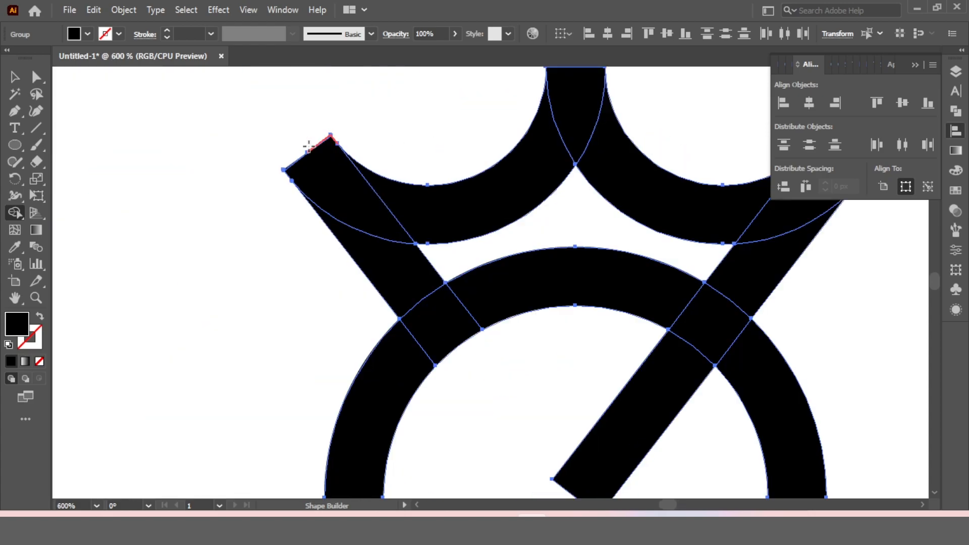
pyautogui.keyDown('alt'); pyautogui.click(161, 222); pyautogui.keyUp('alt')
pyautogui.scroll(-1, 244, 234)
pyautogui.scroll(3, 356, 84)
pyautogui.keyDown('alt'); pyautogui.click(332, 108); pyautogui.keyUp('alt')
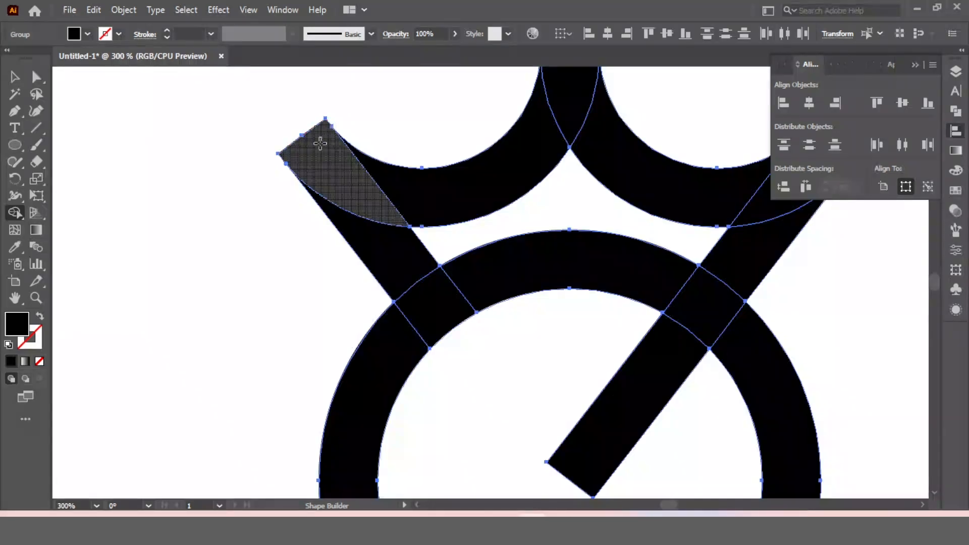
# Select all the logo shapes and group them
pyautogui.click(16, 78)
pyautogui.scroll(-2, 394, 195)
pyautogui.click(665, 179)
pyautogui.moveTo(687, 108); pyautogui.dragTo(303, 469)
pyautogui.rightClick(449, 247)
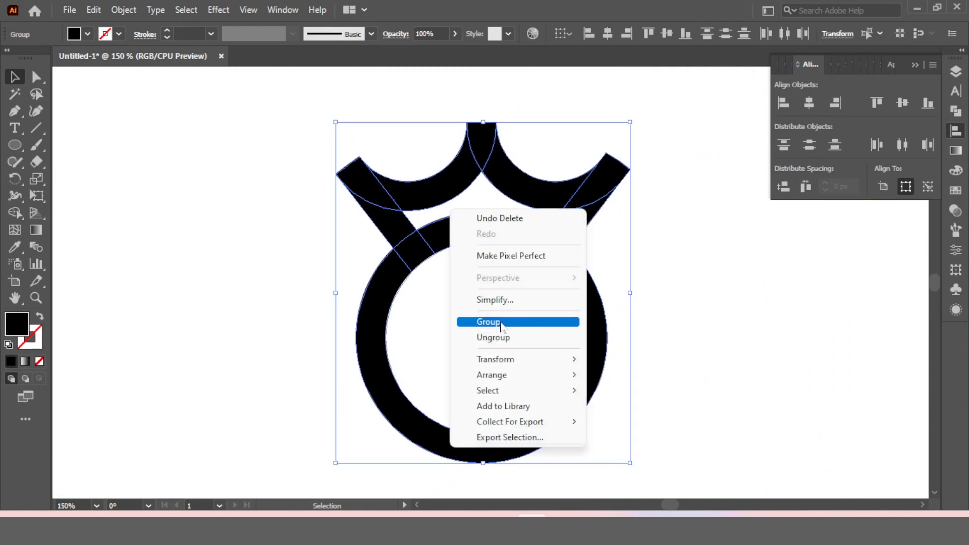
pyautogui.click(565, 322)
pyautogui.click(699, 236)
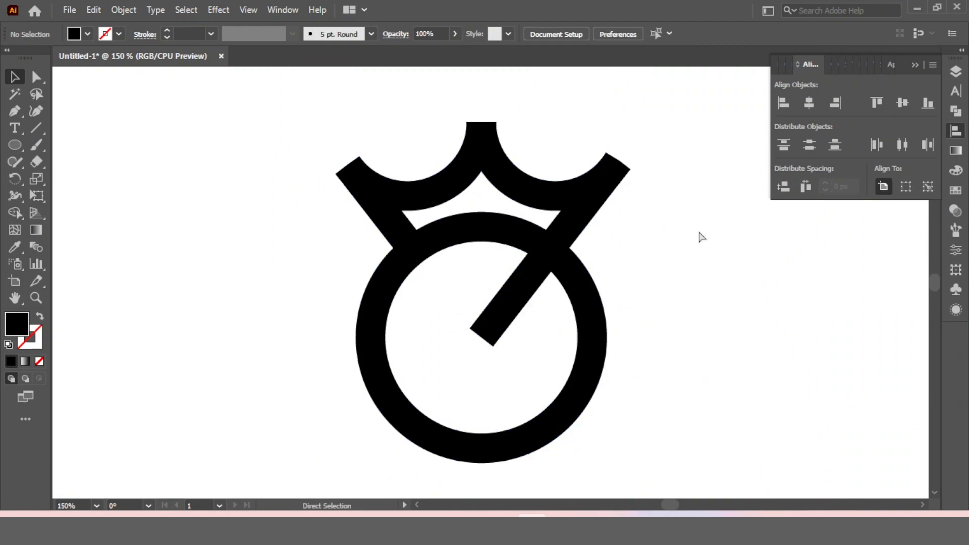
# Copy the grouped logo to the clipboard
pyautogui.hotkey('ctrl', '0')
pyautogui.hotkey('ctrl', '1')
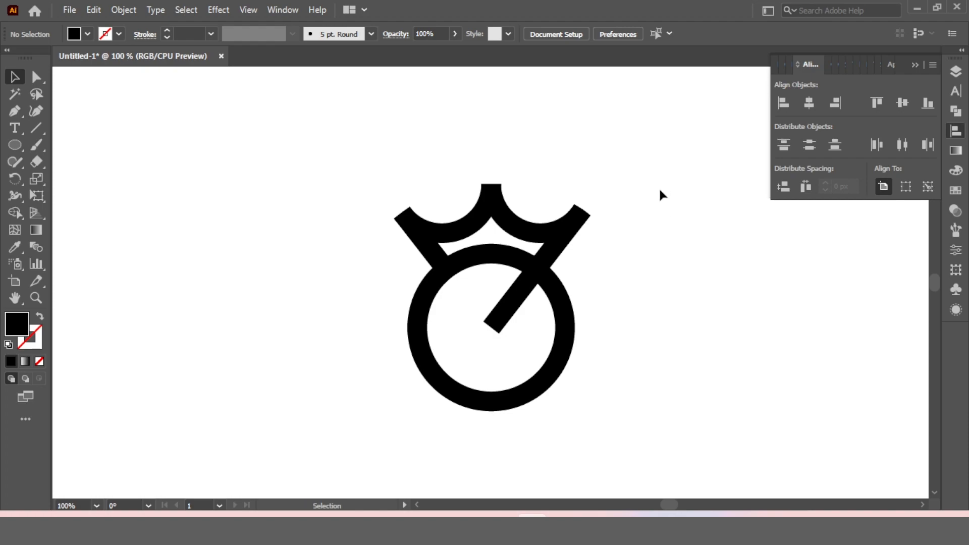
pyautogui.click(457, 248)
pyautogui.click(94, 9)
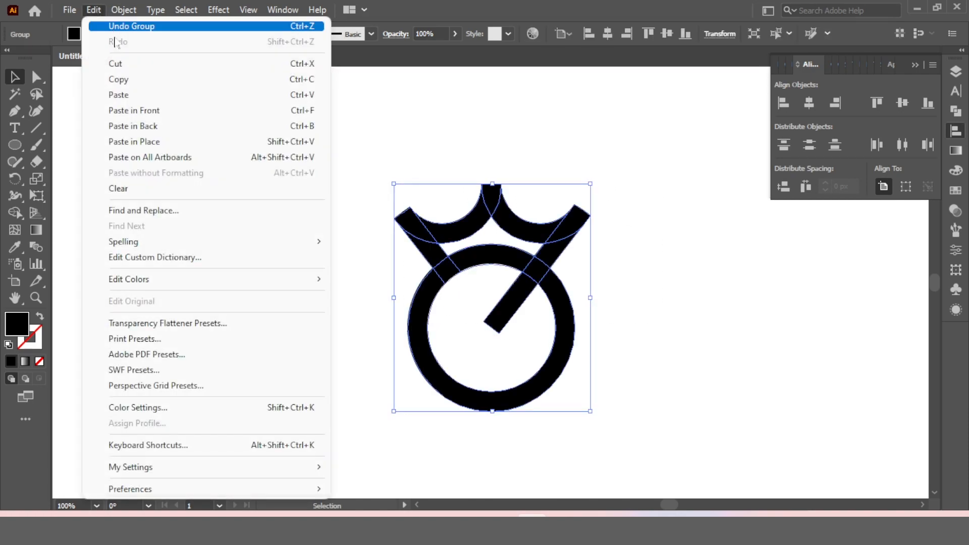
pyautogui.click(121, 81)
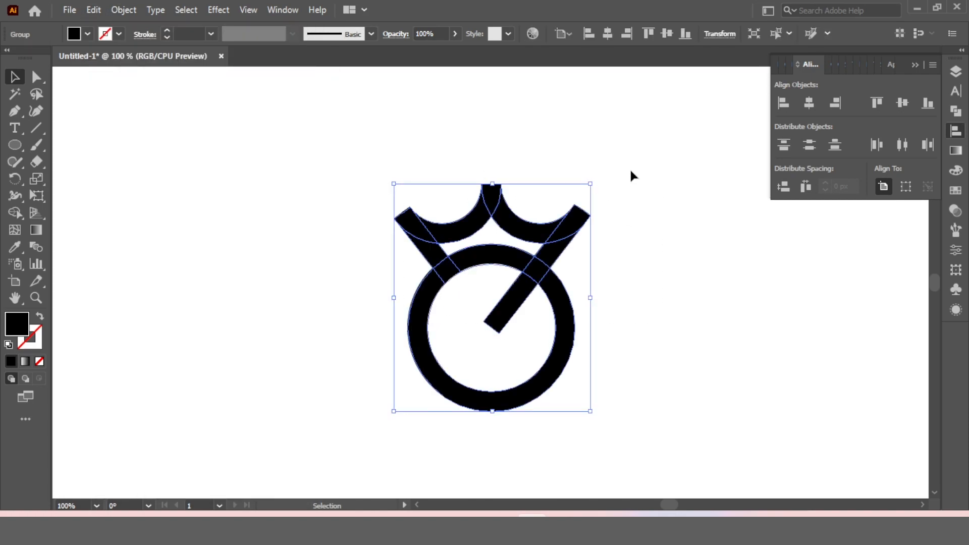
# Apply an Offset Path effect of 10 px with Miter joins to the grouped logo and expand its appearance
pyautogui.click(219, 9)
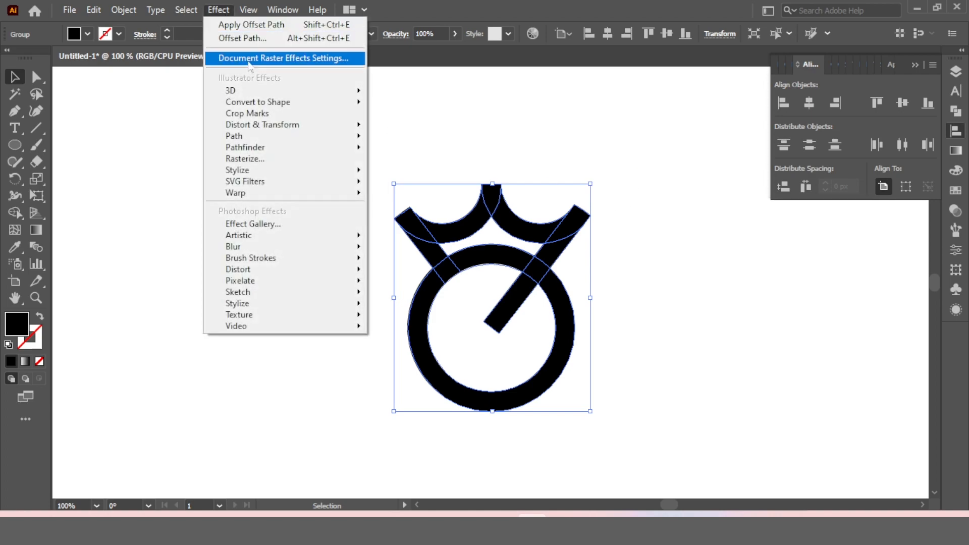
pyautogui.click(406, 142)
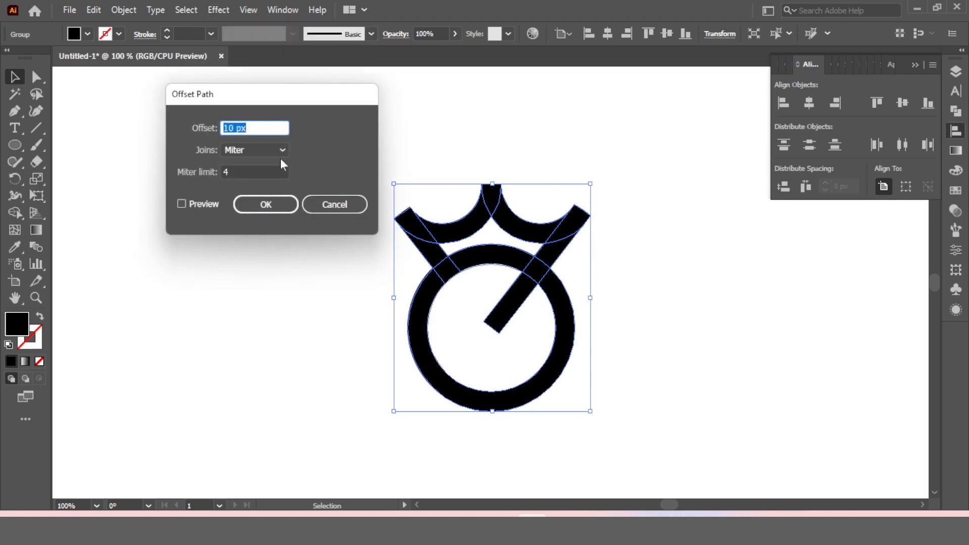
pyautogui.click(207, 204)
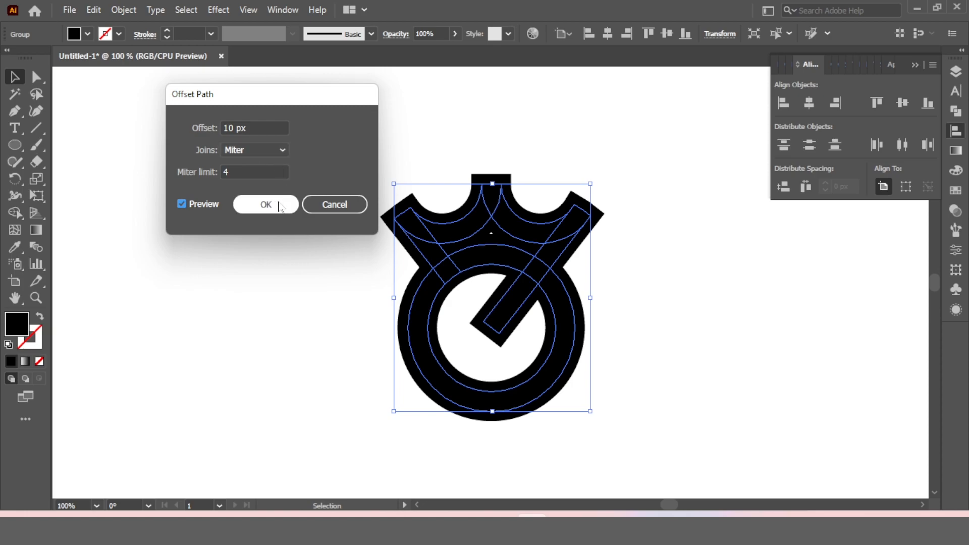
pyautogui.click(277, 204)
pyautogui.click(124, 10)
pyautogui.click(197, 188)
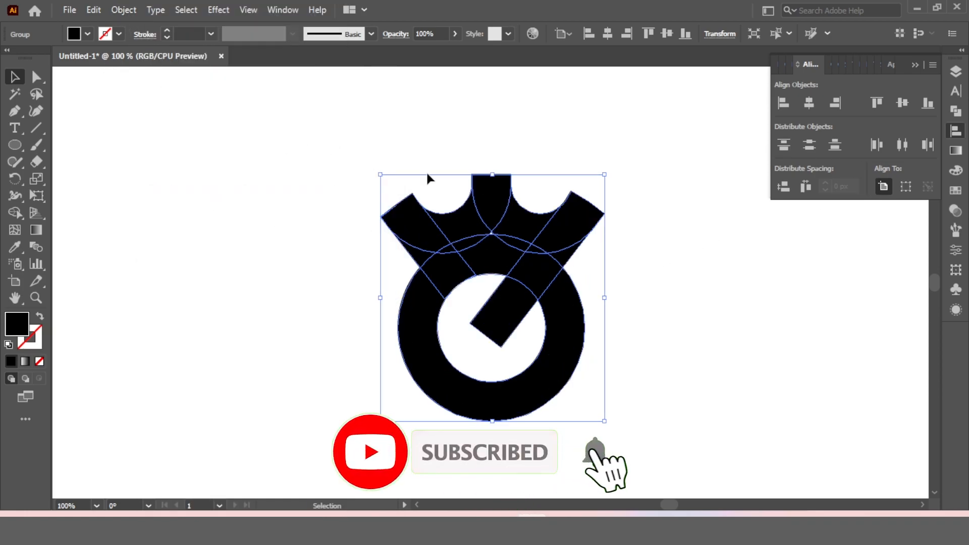
# Fill the offset logo with light blue and paste the copied black logo over it in the same position
pyautogui.click(87, 34)
pyautogui.click(90, 63)
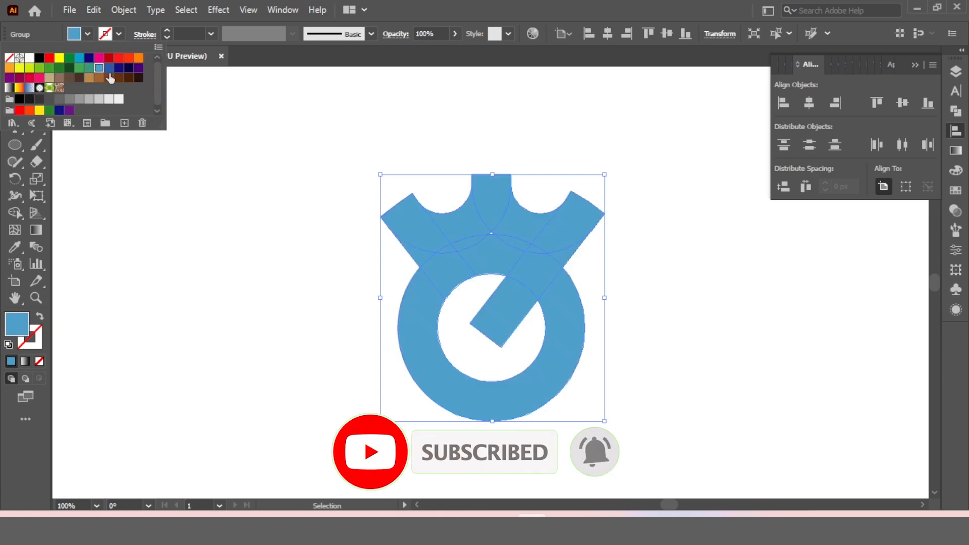
pyautogui.click(635, 115)
pyautogui.click(93, 10)
pyautogui.click(148, 142)
# Cut a gap in the ring along the inner side of the right diagonal bar with the Shape Builder tool, using both logo groups
pyautogui.moveTo(671, 143); pyautogui.dragTo(292, 458)
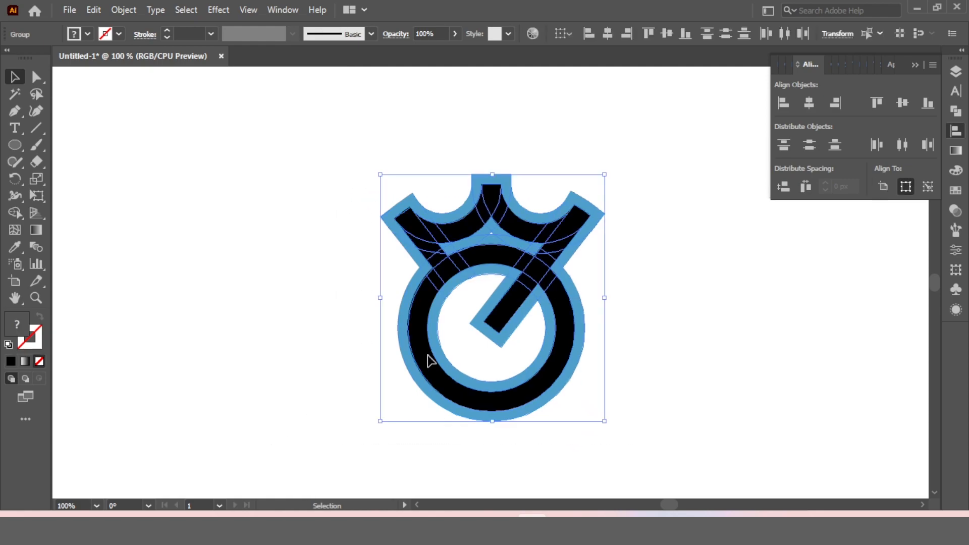
pyautogui.click(15, 212)
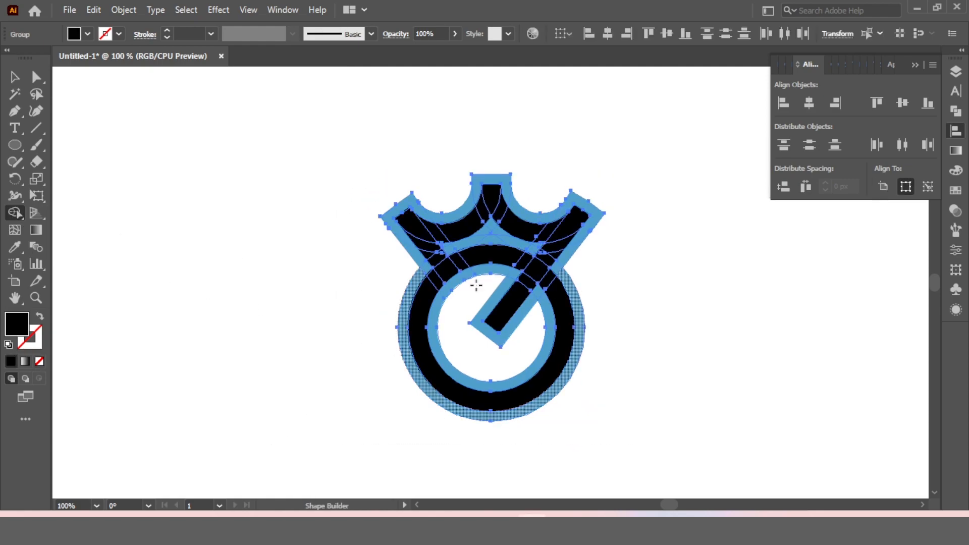
pyautogui.scroll(4, 524, 271)
pyautogui.scroll(1, 525, 270)
pyautogui.moveTo(574, 146); pyautogui.dragTo(462, 288)
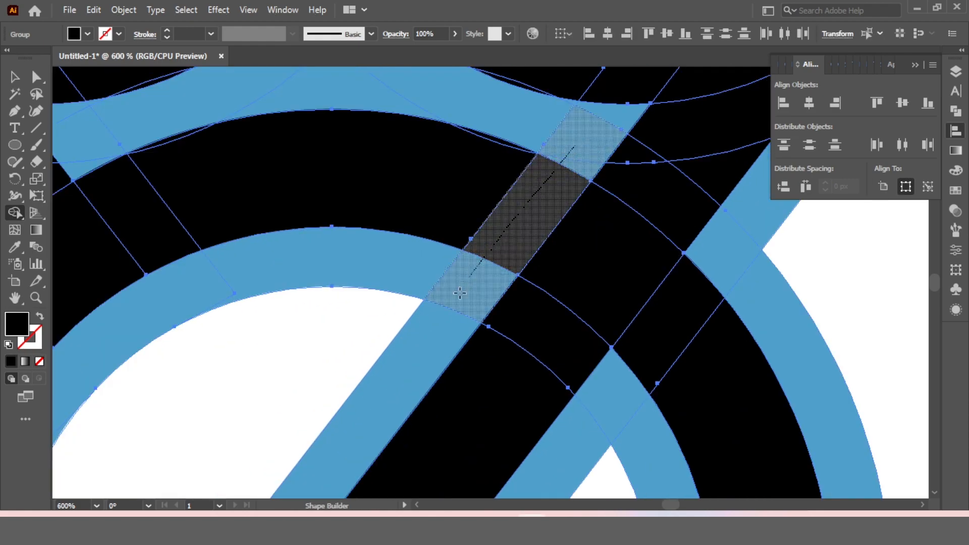
pyautogui.moveTo(427, 323); pyautogui.dragTo(426, 323)
# Delete the blue offset logo, keeping only the black logo
pyautogui.click(18, 79)
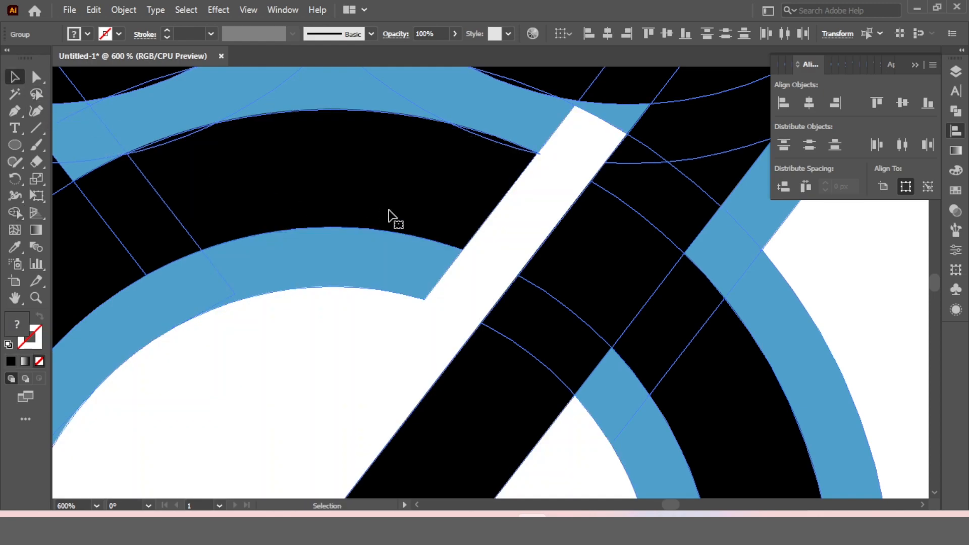
pyautogui.scroll(-4, 443, 209)
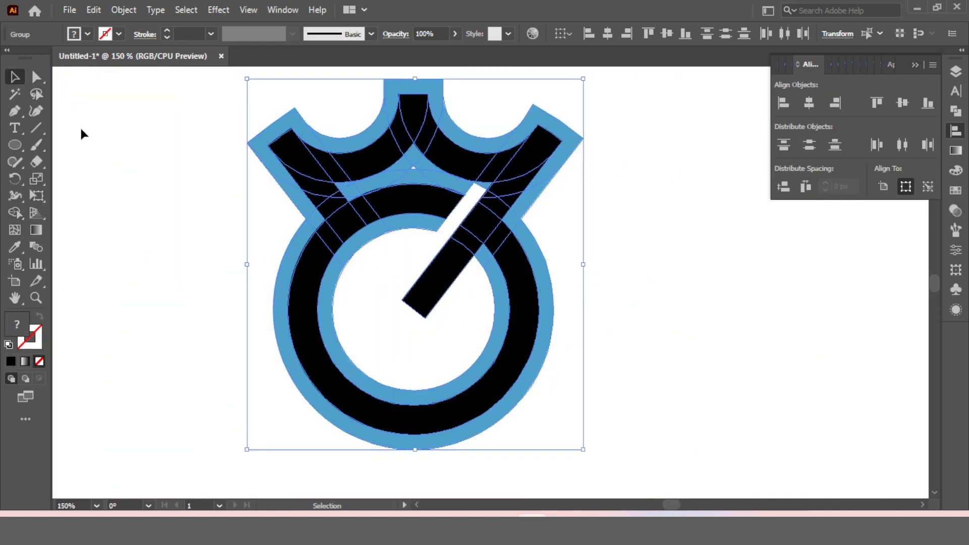
pyautogui.click(65, 123)
pyautogui.click(574, 134)
pyautogui.press('Delete')
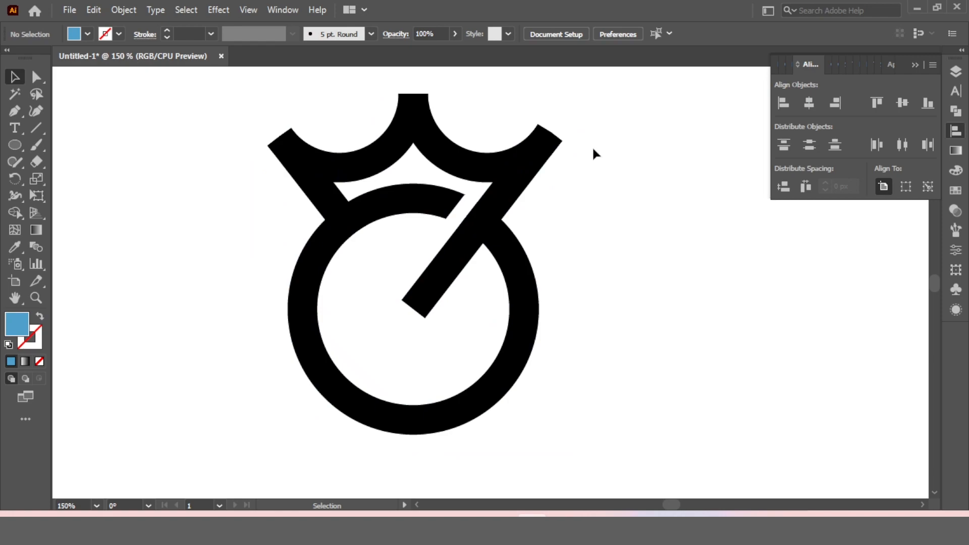
# Merge all the black logo pieces into a single shape with the Unite pathfinder
pyautogui.moveTo(624, 123); pyautogui.dragTo(331, 437)
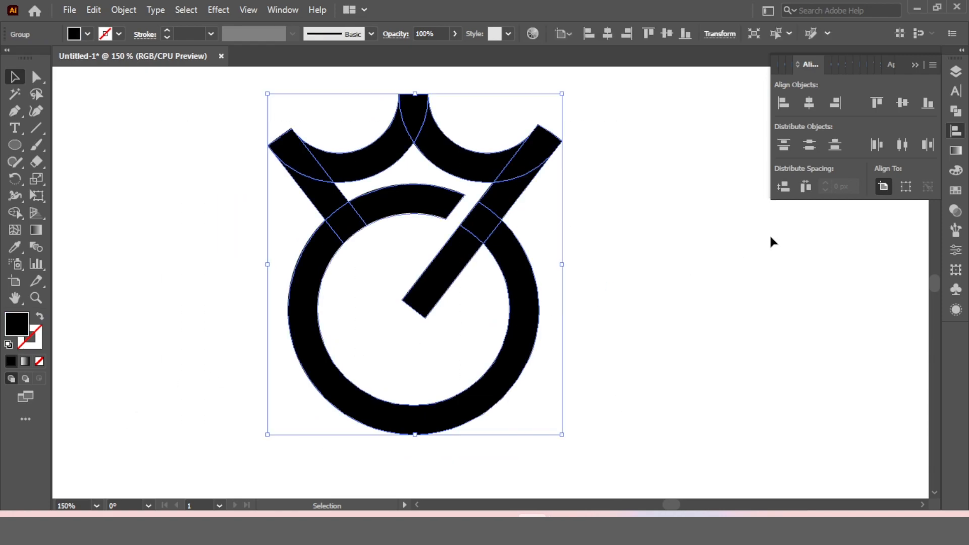
pyautogui.click(953, 113)
pyautogui.click(792, 100)
pyautogui.click(632, 222)
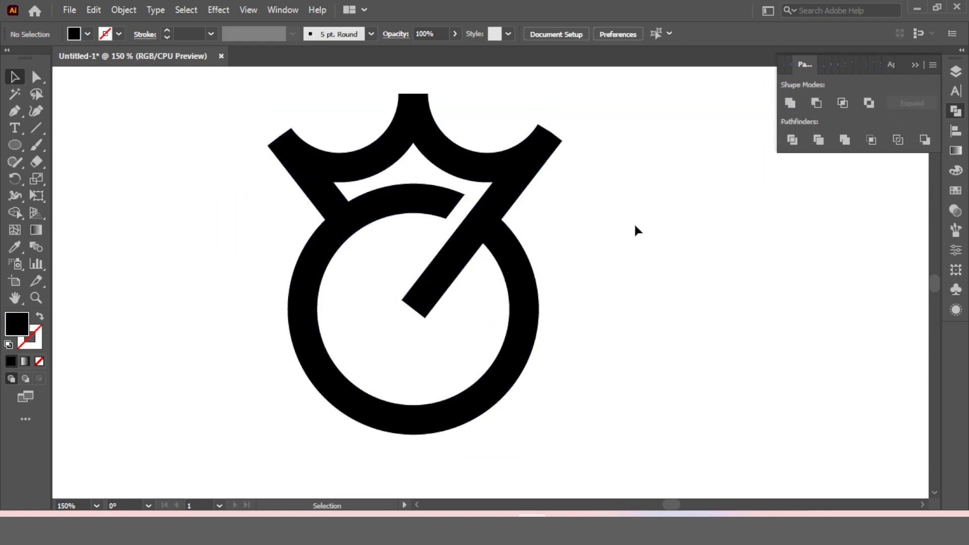
# Enlarge the united logo proportionally about its center on the artboard
pyautogui.hotkey('ctrl', '0')
pyautogui.moveTo(636, 227); pyautogui.dragTo(494, 315)
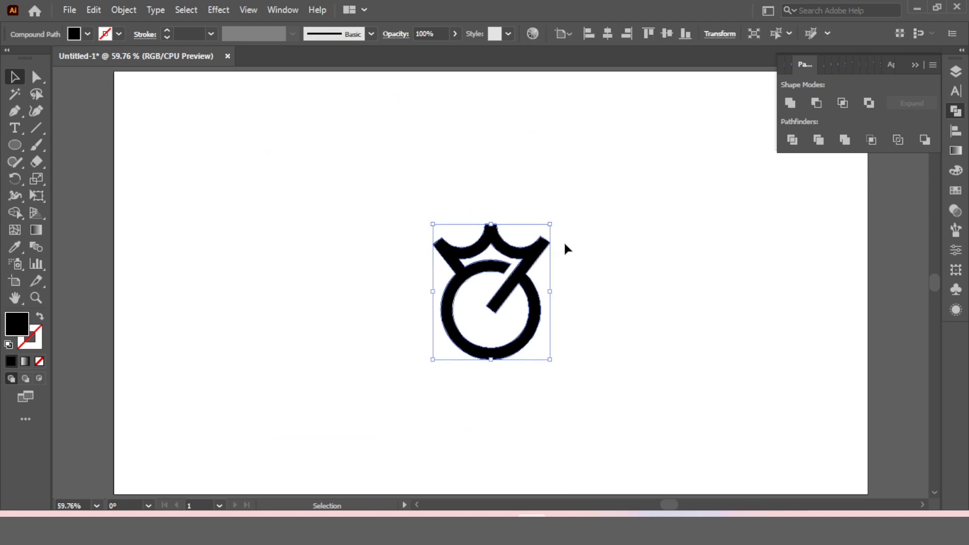
pyautogui.moveTo(555, 222); pyautogui.dragTo(636, 165)
pyautogui.click(698, 170)
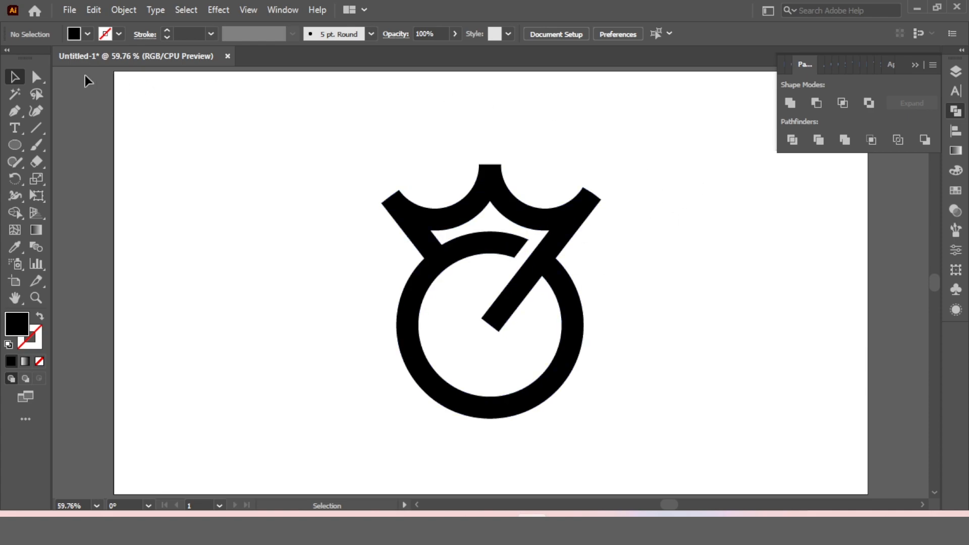
# Draw a black circle with no stroke in the empty area beside the logo using the Ellipse tool
pyautogui.moveTo(19, 144); pyautogui.dragTo(65, 178)
pyautogui.moveTo(277, 271); pyautogui.dragTo(323, 315)
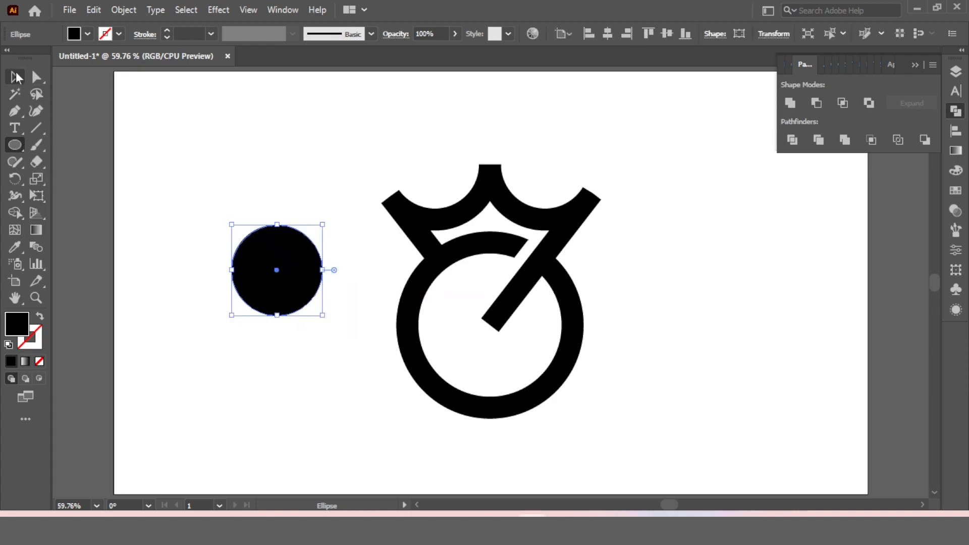
pyautogui.click(15, 77)
# Fill the circle with a reversed black-to-white radial gradient and set the white end stop's opacity to 0%
pyautogui.click(955, 150)
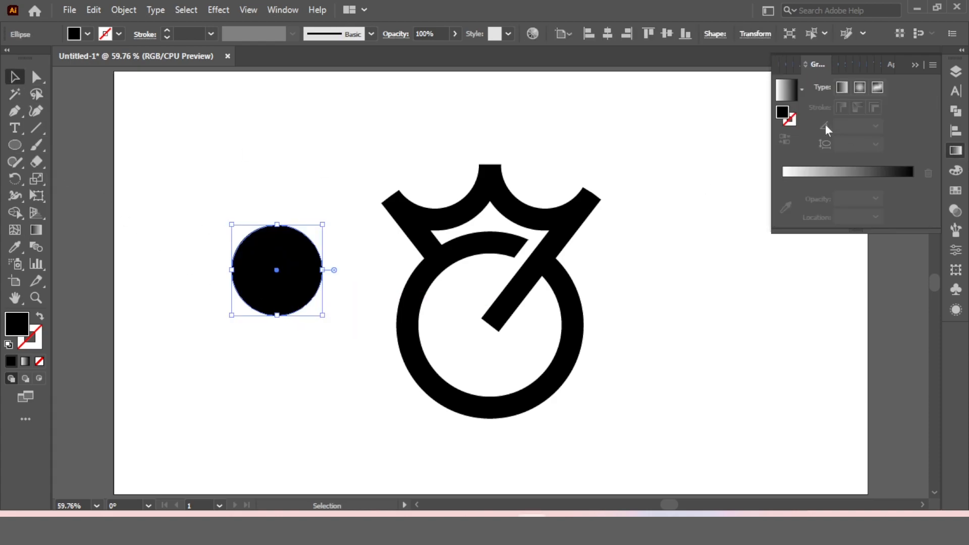
pyautogui.click(789, 97)
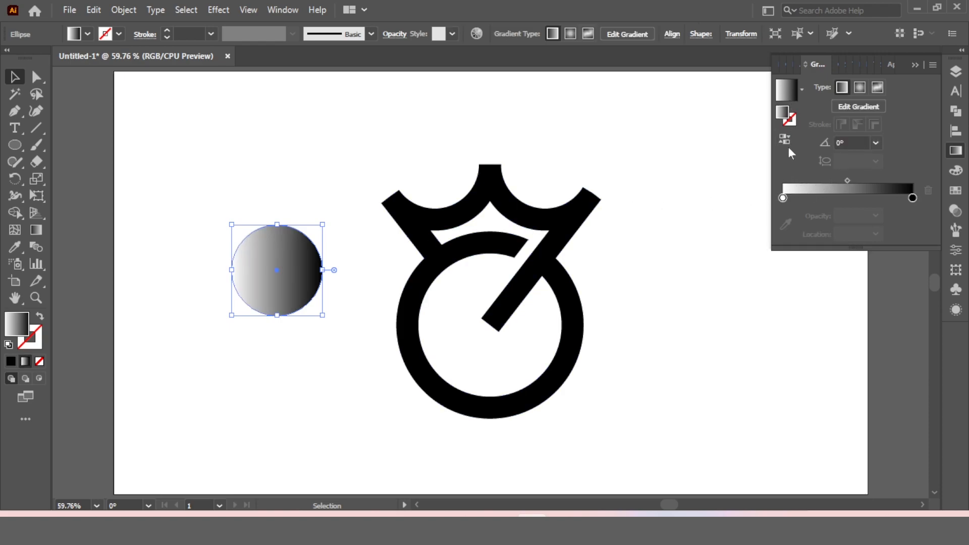
pyautogui.click(784, 140)
pyautogui.click(912, 197)
pyautogui.click(875, 215)
pyautogui.click(881, 226)
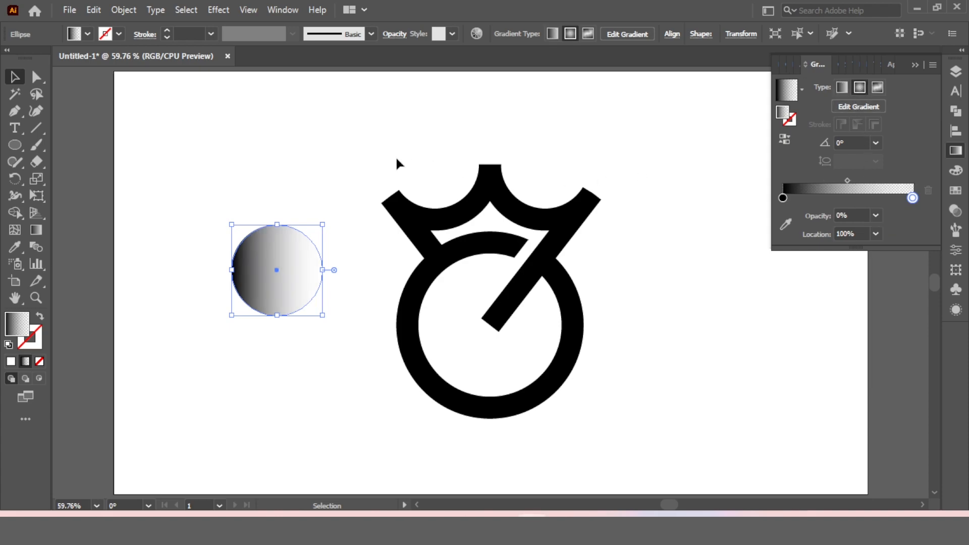
# Flatten the gradient circle into a thin ellipse and place it below the logo as a shadow
pyautogui.click(285, 192)
pyautogui.click(281, 229)
pyautogui.moveTo(278, 224); pyautogui.dragTo(495, 437)
# Bring the logo to the front of the gradient shadow
pyautogui.rightClick(501, 430)
pyautogui.click(429, 394)
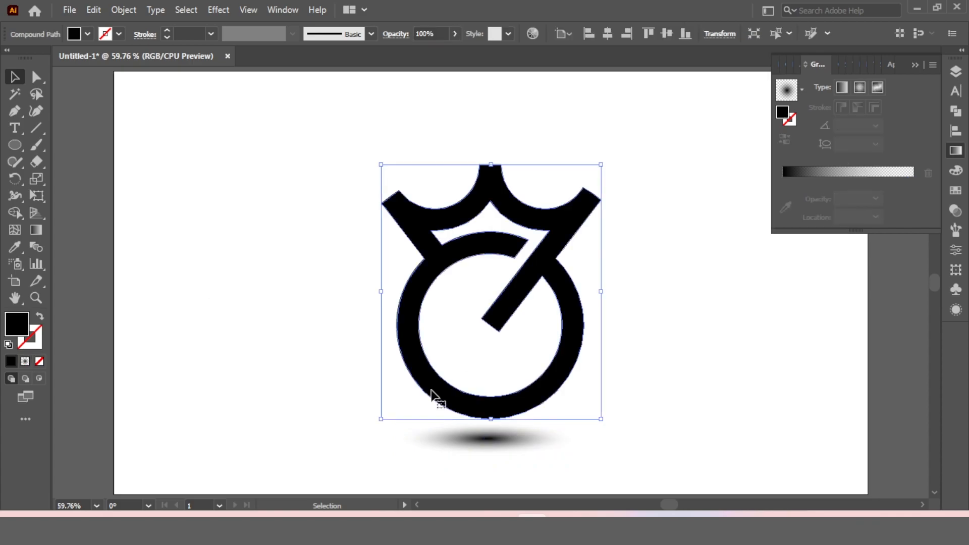
pyautogui.rightClick(431, 391)
pyautogui.moveTo(603, 325)
pyautogui.click(651, 318)
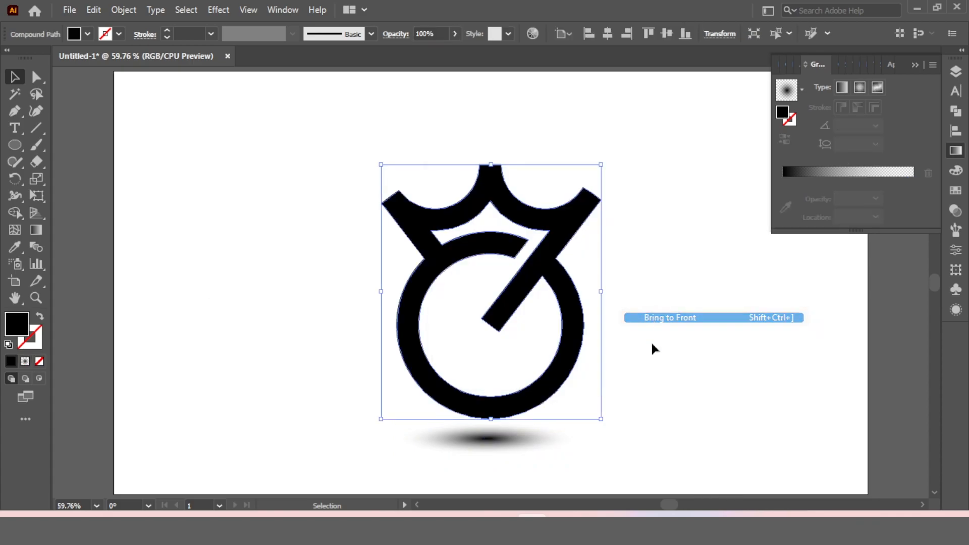
pyautogui.click(606, 429)
# Move the shadow up against the bottom of the ring and center the logo and shadow horizontally on the artboard
pyautogui.moveTo(518, 440); pyautogui.dragTo(519, 430)
pyautogui.click(655, 396)
pyautogui.moveTo(642, 223); pyautogui.dragTo(323, 441)
pyautogui.click(954, 133)
pyautogui.click(804, 109)
# Group the logo with its shadow and center the group vertically on the artboard
pyautogui.rightClick(508, 217)
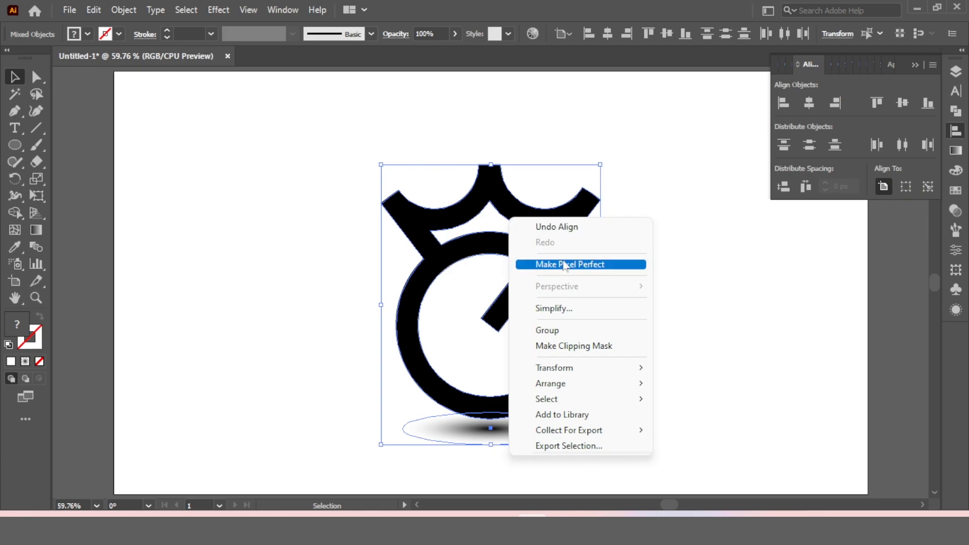
pyautogui.click(545, 328)
pyautogui.click(904, 100)
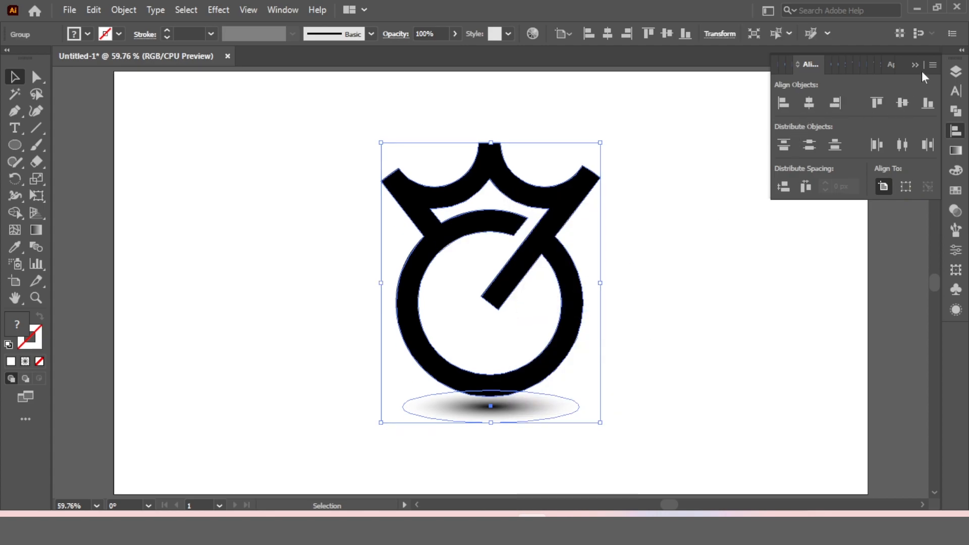
pyautogui.click(740, 117)
# Create a white 1280 × 720 px rectangle with no stroke as a background
pyautogui.click(92, 34)
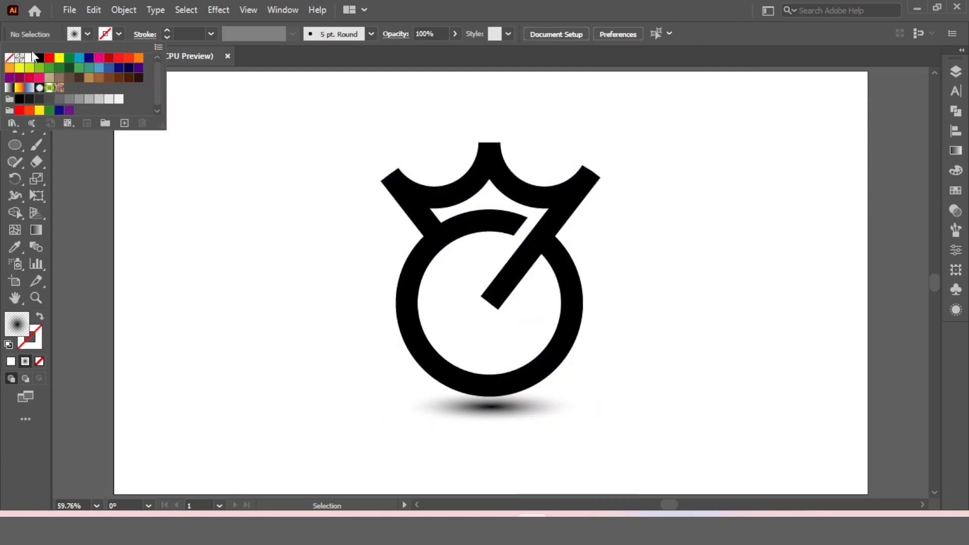
pyautogui.click(25, 57)
pyautogui.click(170, 198)
pyautogui.moveTo(18, 150); pyautogui.dragTo(81, 144)
pyautogui.click(195, 159)
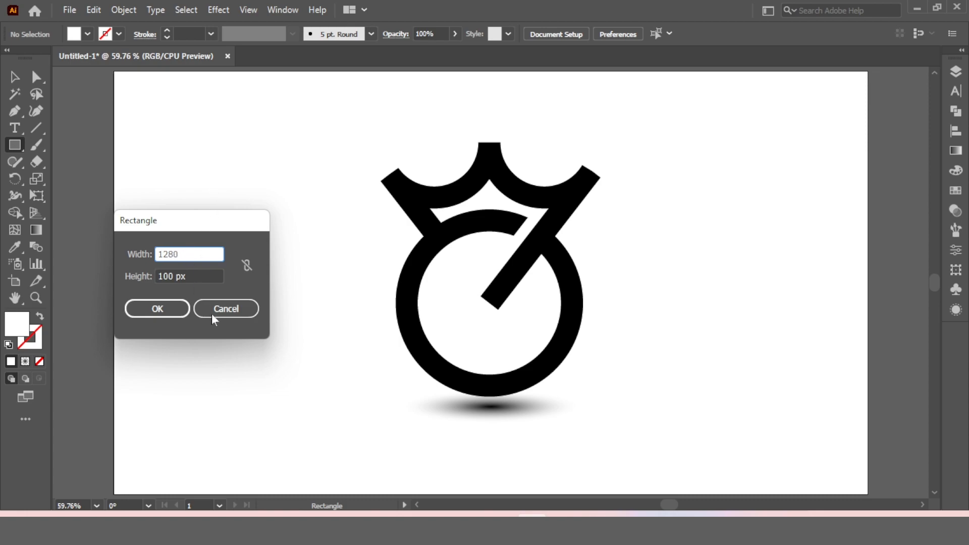
pyautogui.press('Tab')
pyautogui.write('72')
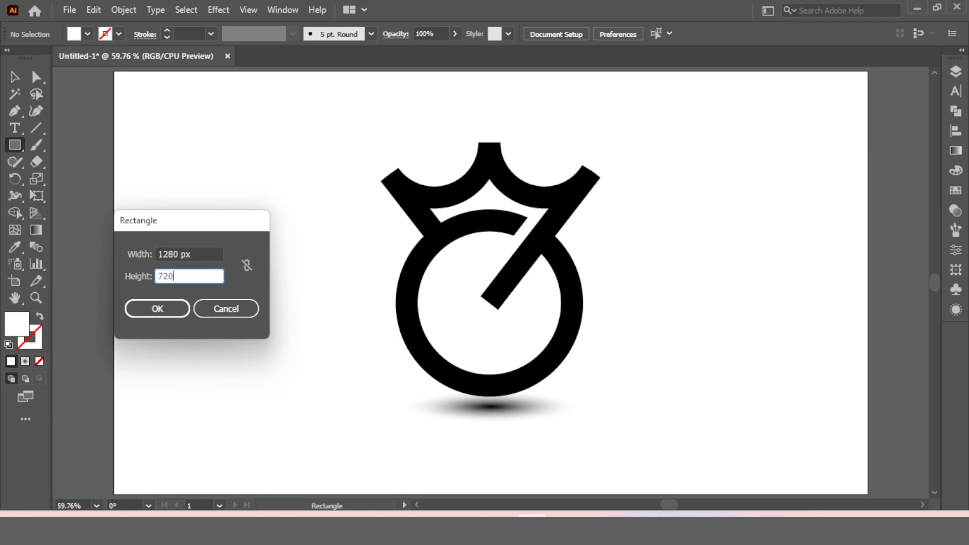
pyautogui.write('0')
pyautogui.press('Return')
# Center the white rectangle horizontally and vertically on the artboard
pyautogui.click(15, 78)
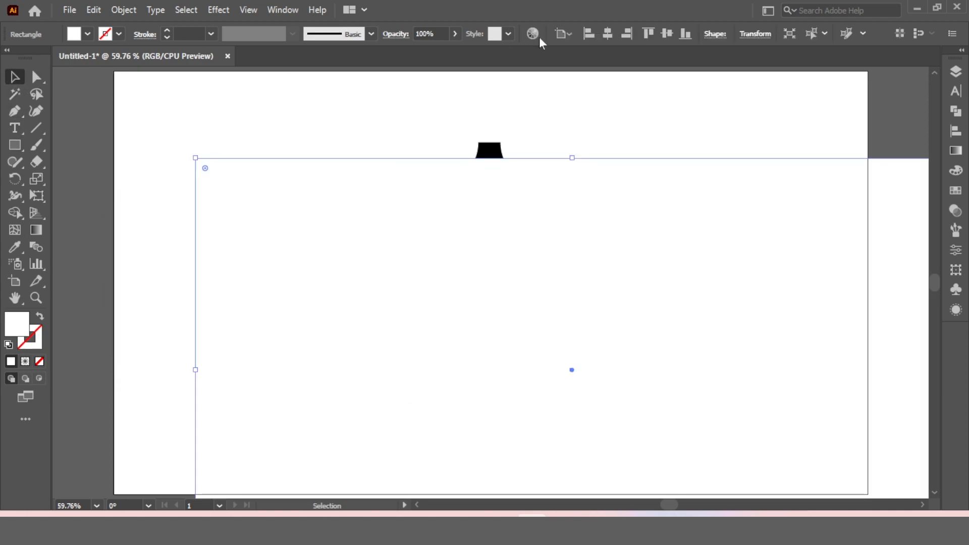
pyautogui.click(606, 34)
pyautogui.click(666, 34)
pyautogui.rightClick(575, 173)
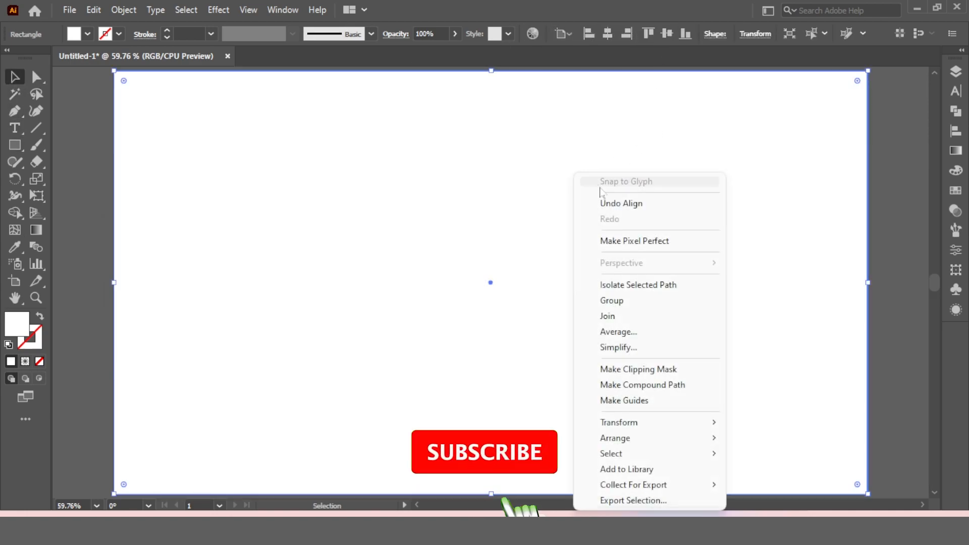